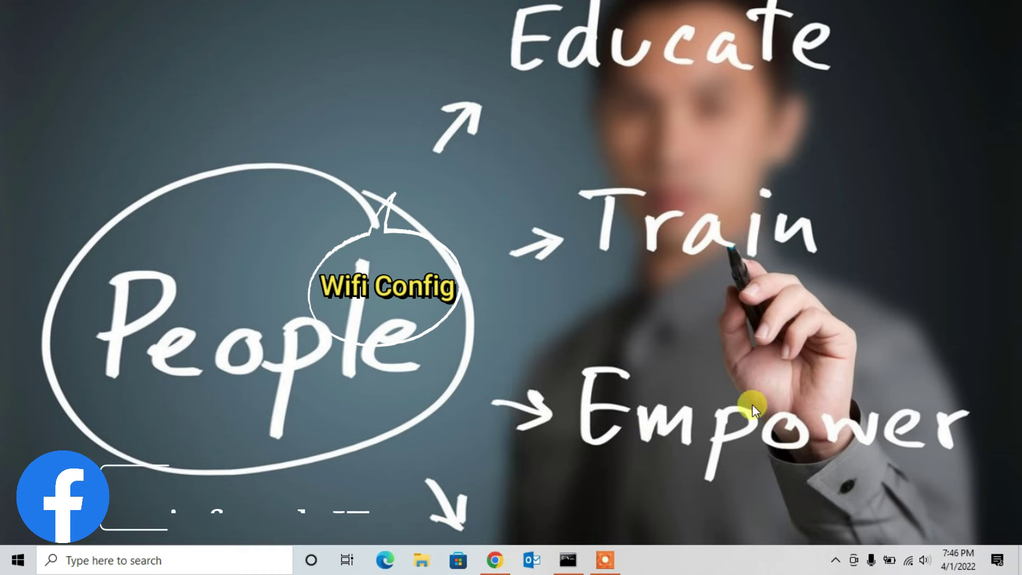
# Step: Refresh the desktop and restore the Chrome window showing the router login page
pyautogui.rightClick(719, 333)
pyautogui.click(758, 377)
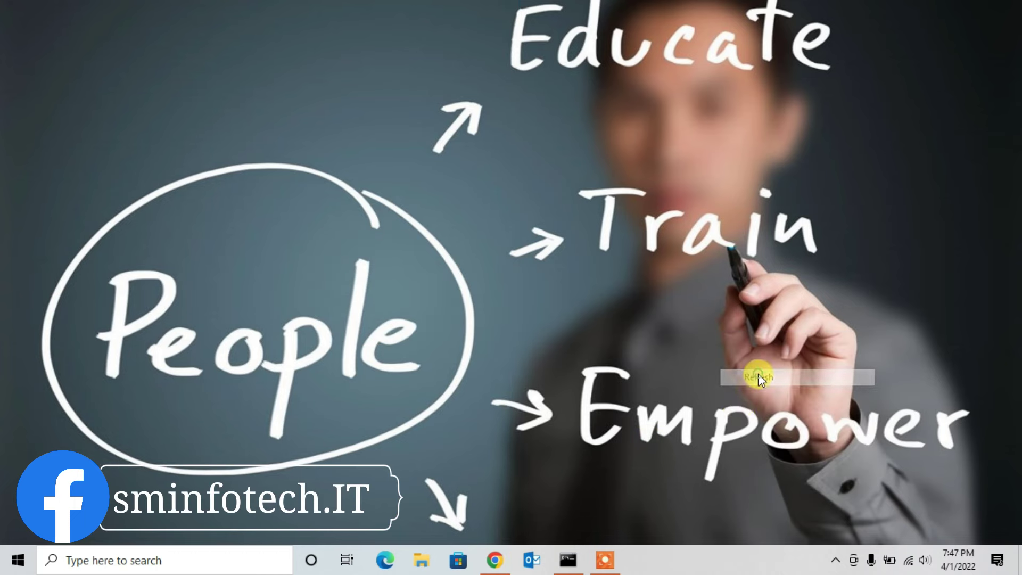
pyautogui.click(495, 556)
# Step: Trim the browser address to 192.168.29.1 and load the router page
pyautogui.click(212, 43)
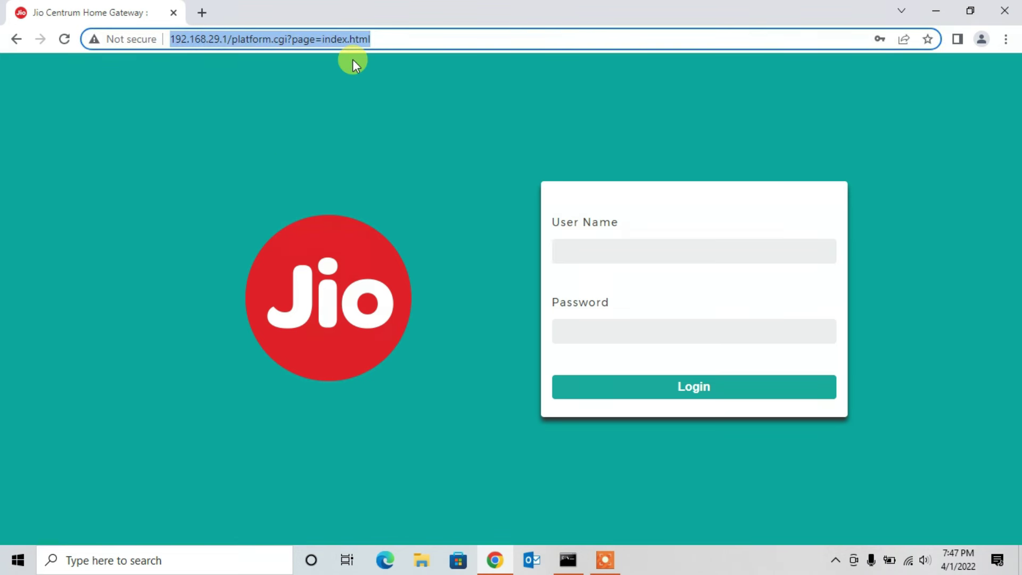
pyautogui.click(259, 40)
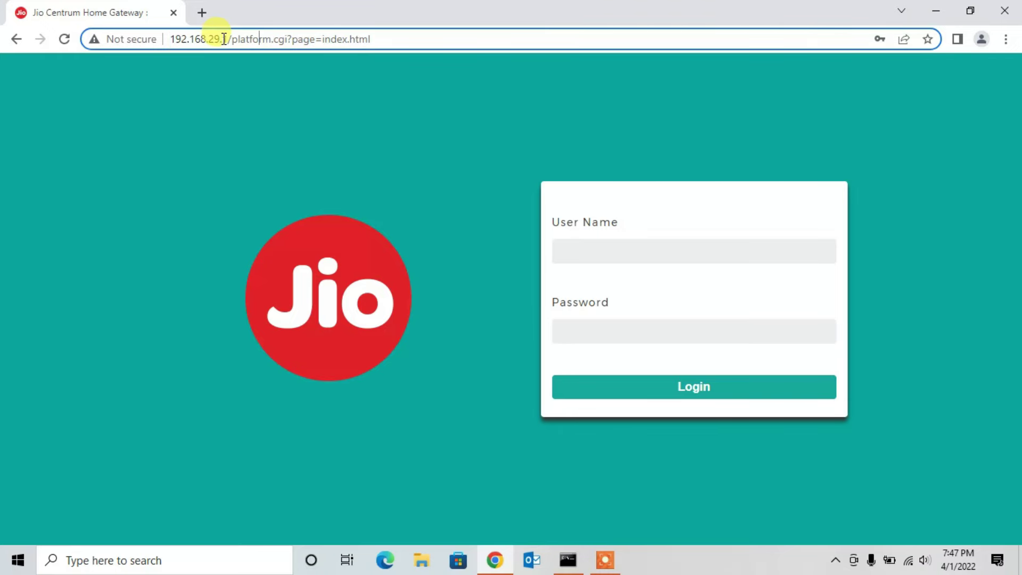
pyautogui.moveTo(226, 39); pyautogui.dragTo(530, 55)
pyautogui.press('BackSpace')
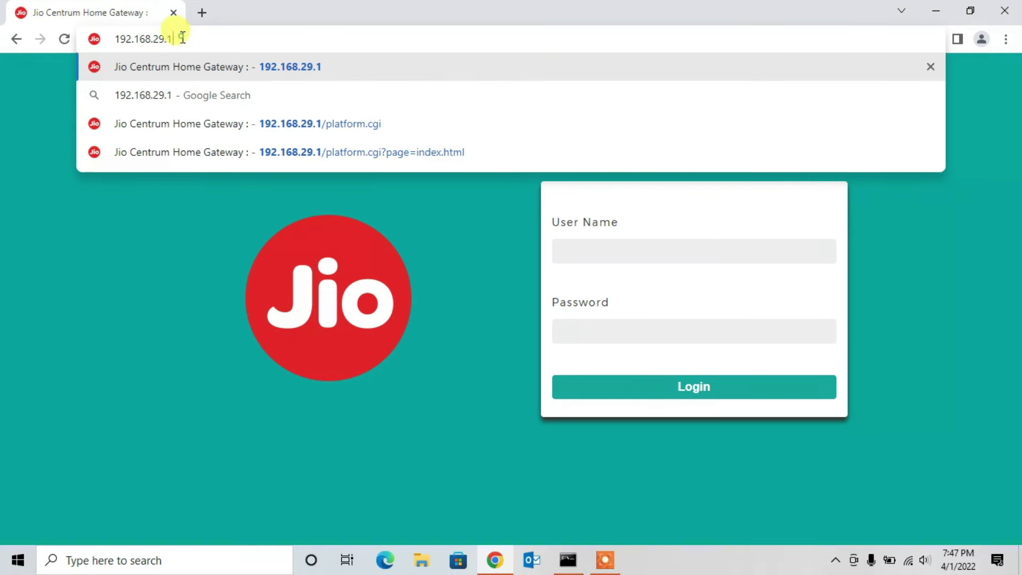
pyautogui.moveTo(183, 37); pyautogui.dragTo(108, 38)
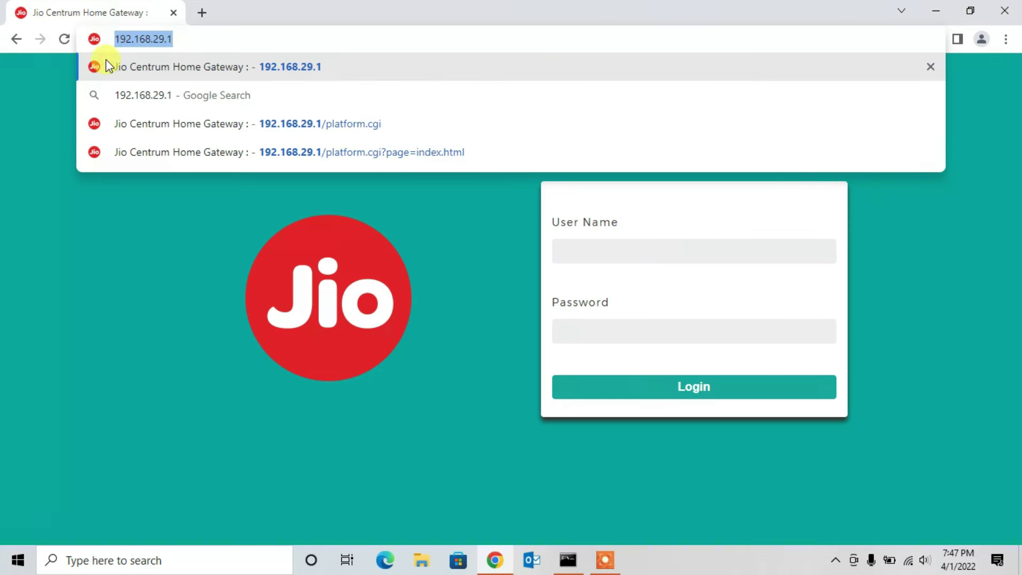
pyautogui.click(229, 41)
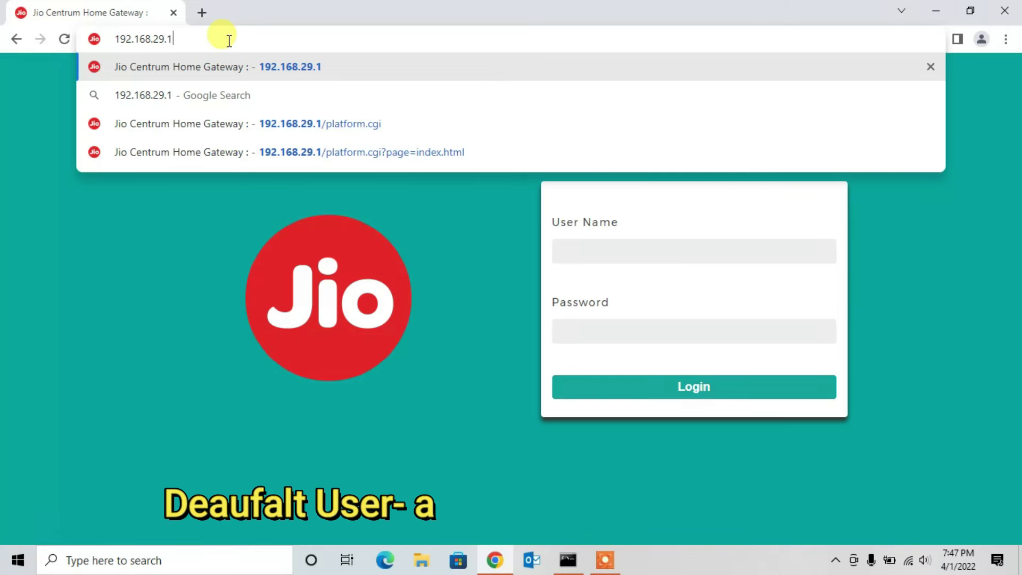
pyautogui.press('Return')
# Step: Sign in with user name admin and the pasted login password
pyautogui.click(669, 253)
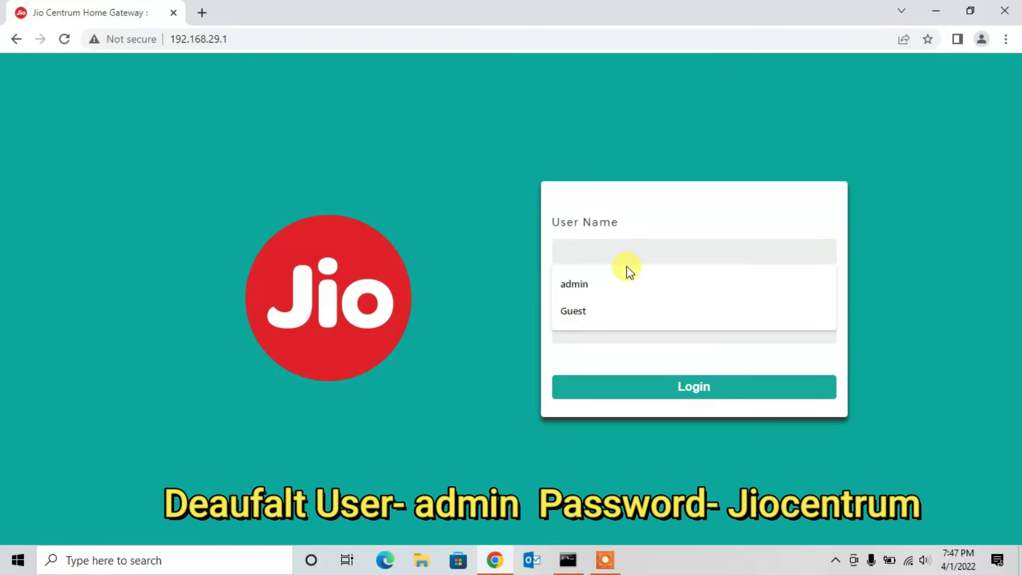
pyautogui.click(612, 282)
pyautogui.click(605, 333)
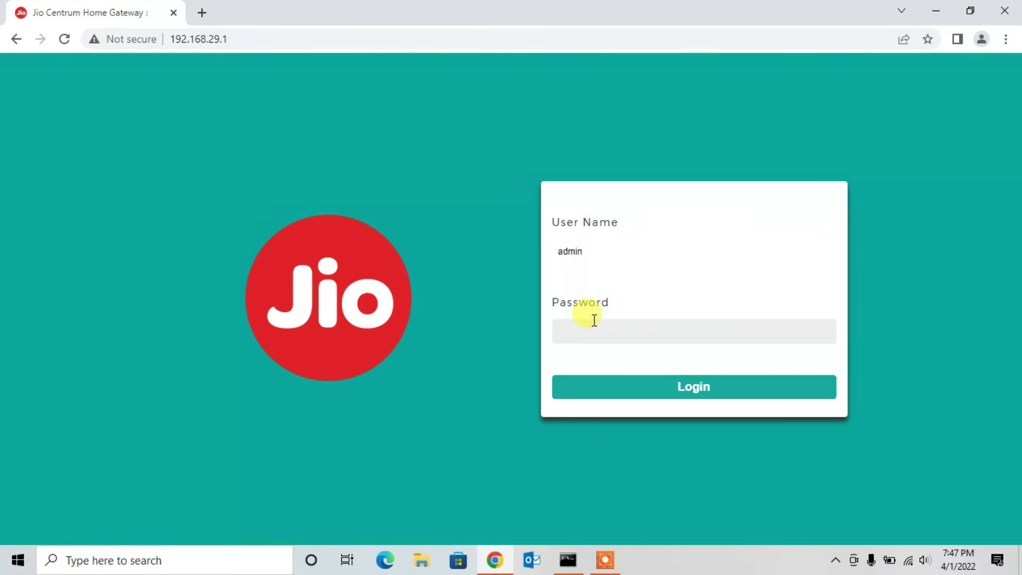
pyautogui.hotkey('ctrl', 'v')
pyautogui.click(616, 388)
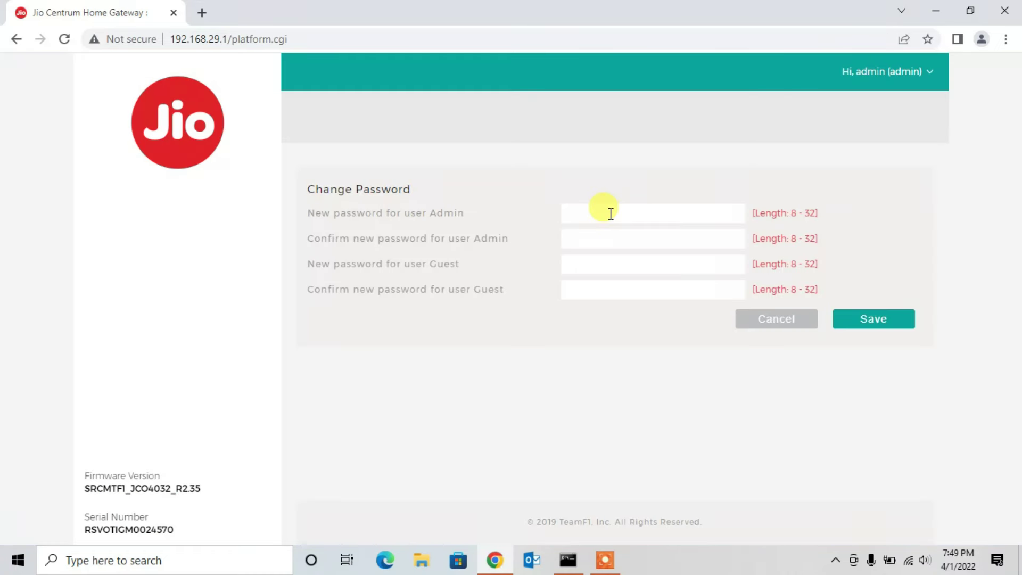
# Step: Enter and confirm new admin and guest passwords, then attempt to save
pyautogui.write('•••••••••')
pyautogui.press('Tab')
pyautogui.write('•••••••••••')
pyautogui.click(600, 265)
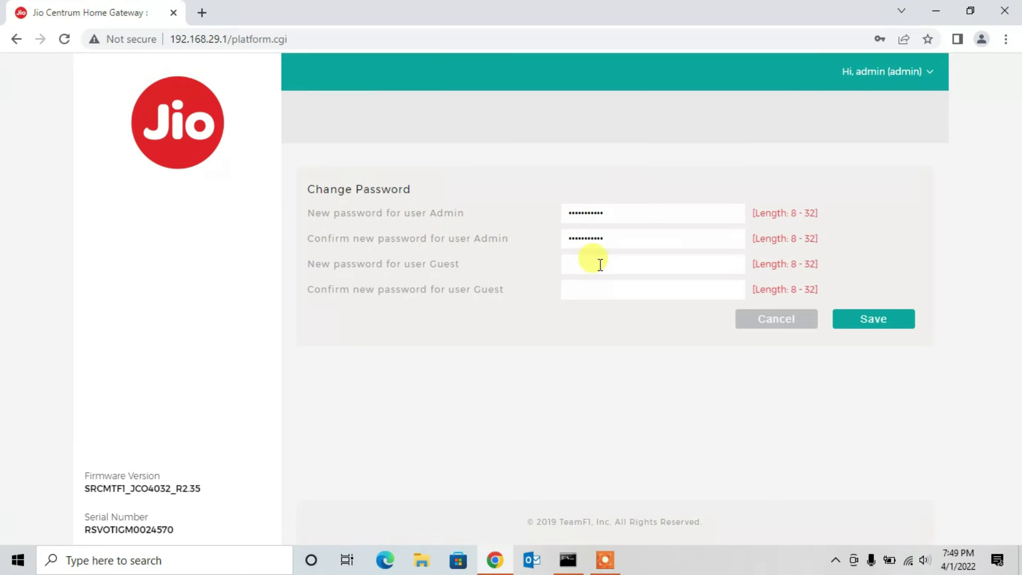
pyautogui.write('•••••••')
pyautogui.press('Tab')
pyautogui.write('•••••••')
pyautogui.moveTo(444, 213); pyautogui.dragTo(471, 216)
pyautogui.click(871, 321)
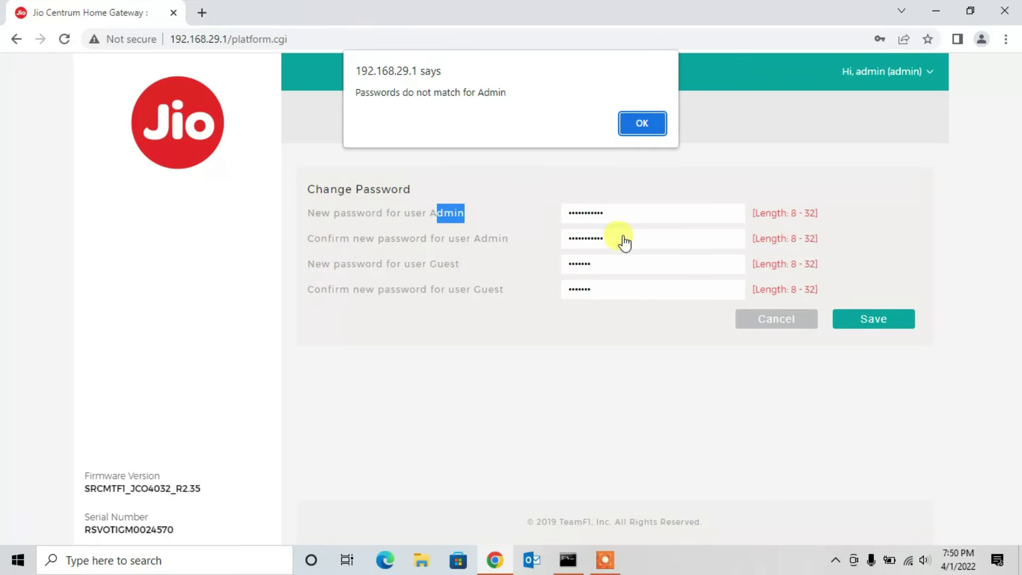
# Step: Clear the mismatch and length warnings, re-enter longer passwords, and save both
pyautogui.press('Return')
pyautogui.click(572, 215)
pyautogui.click(868, 322)
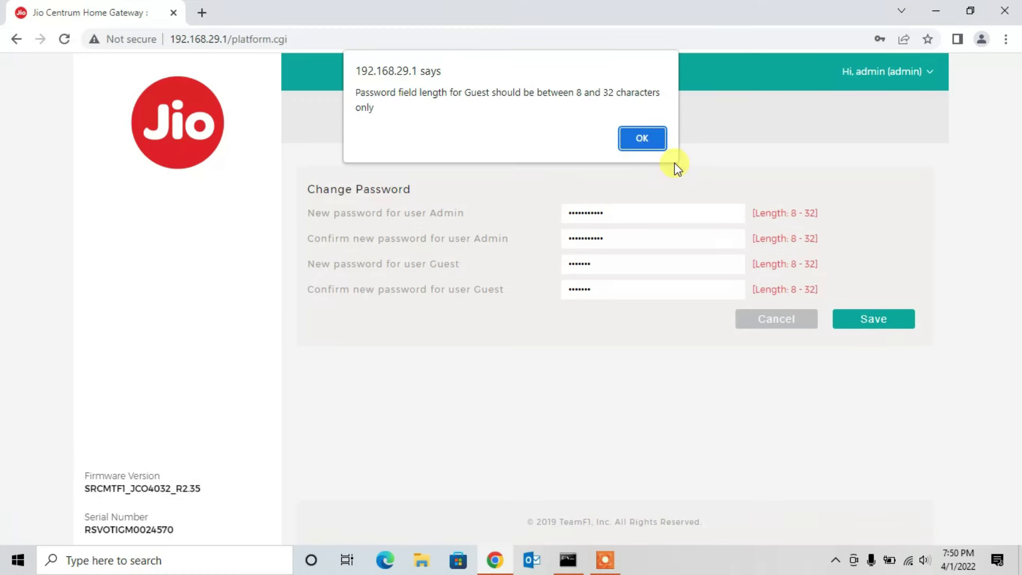
pyautogui.click(642, 138)
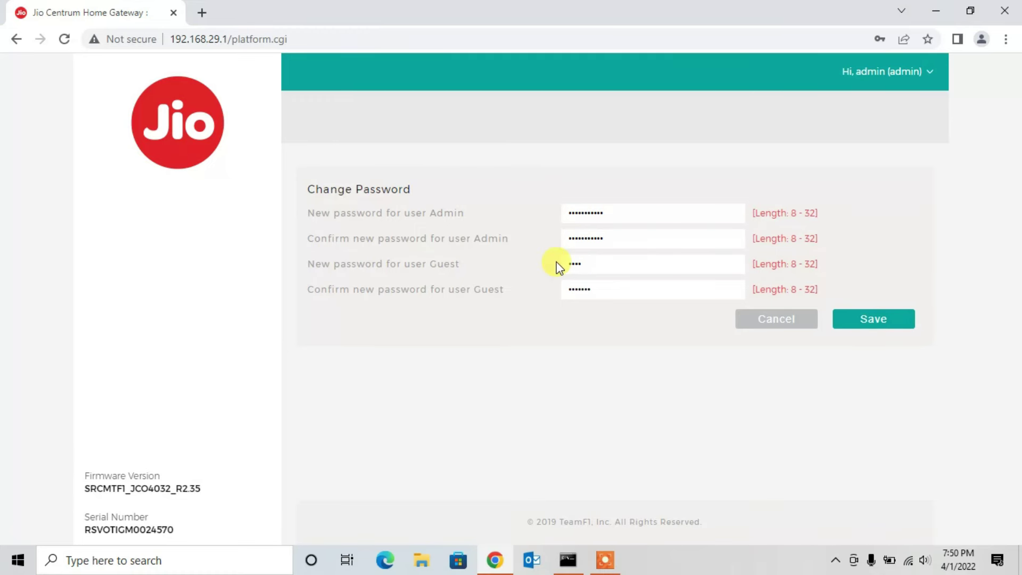
pyautogui.press('Tab')
pyautogui.click(849, 322)
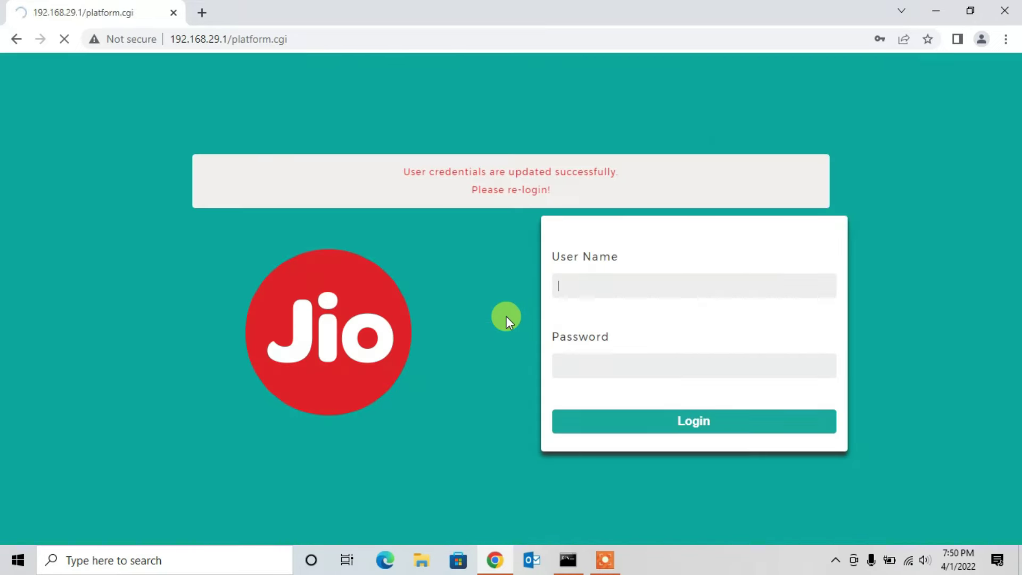
# Step: Log back in as admin with the new password and dismiss Chrome's save-password prompt
pyautogui.click(606, 277)
pyautogui.write('admin')
pyautogui.press('Tab')
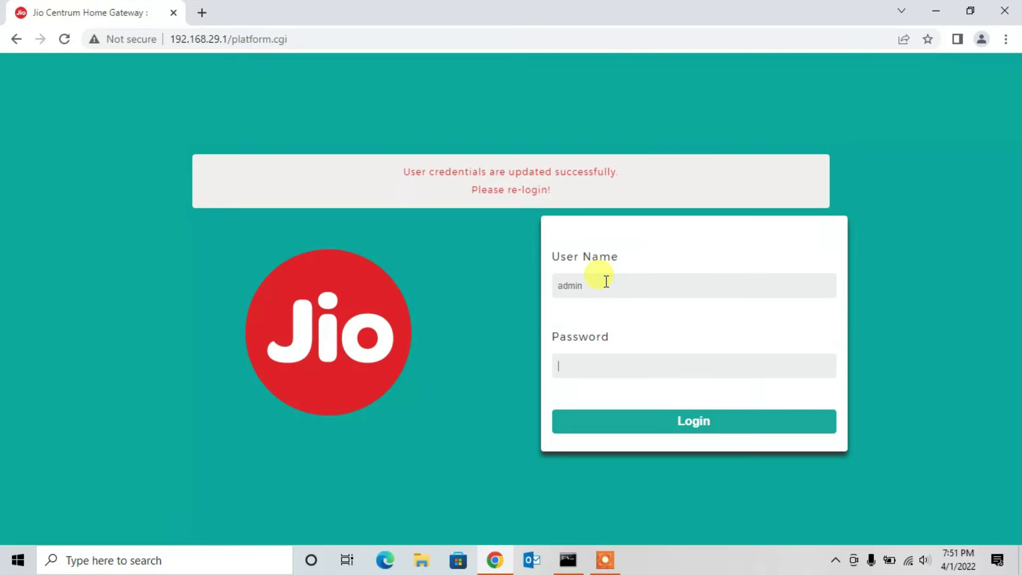
pyautogui.write('**********')
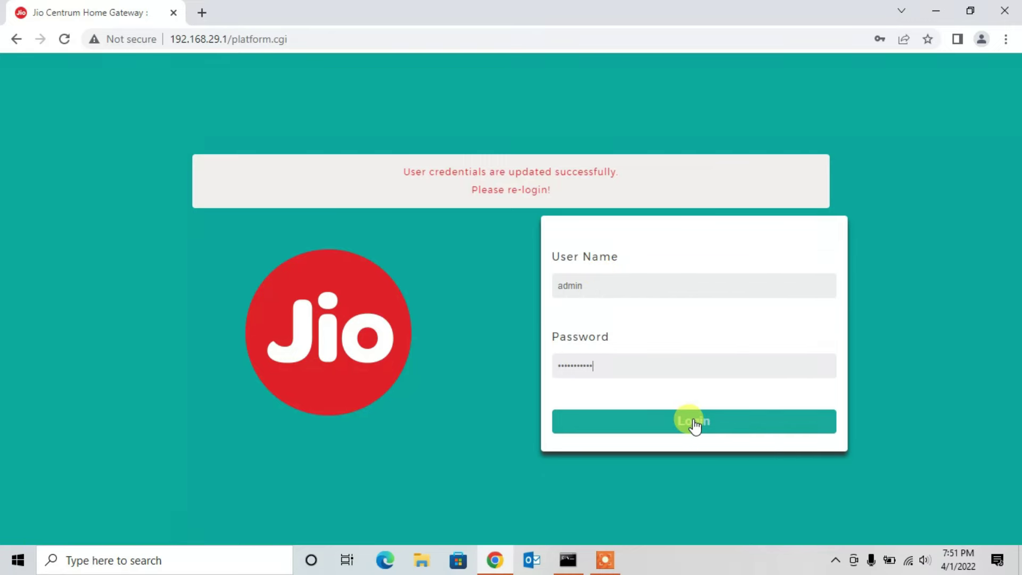
pyautogui.click(694, 420)
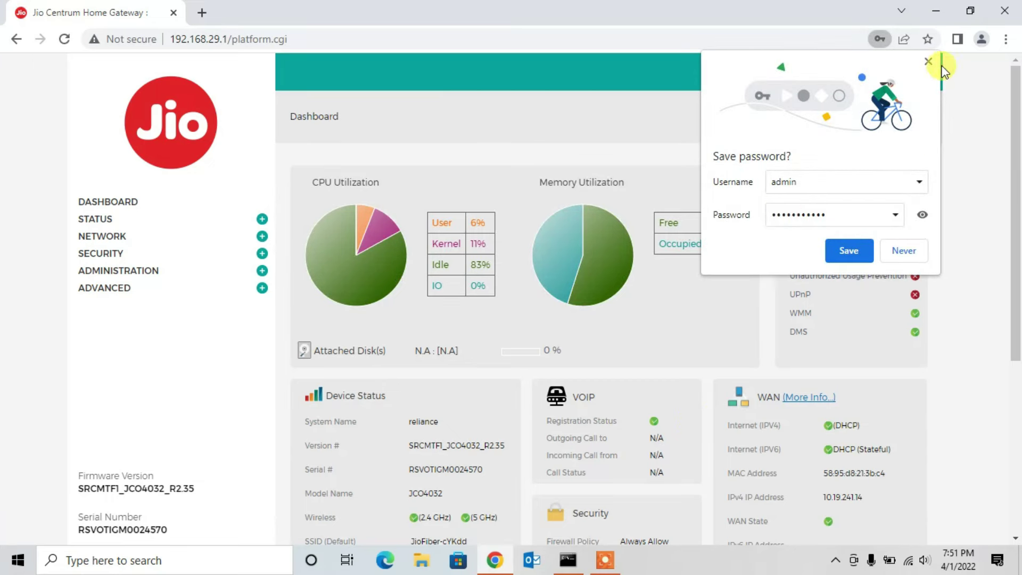
pyautogui.click(928, 63)
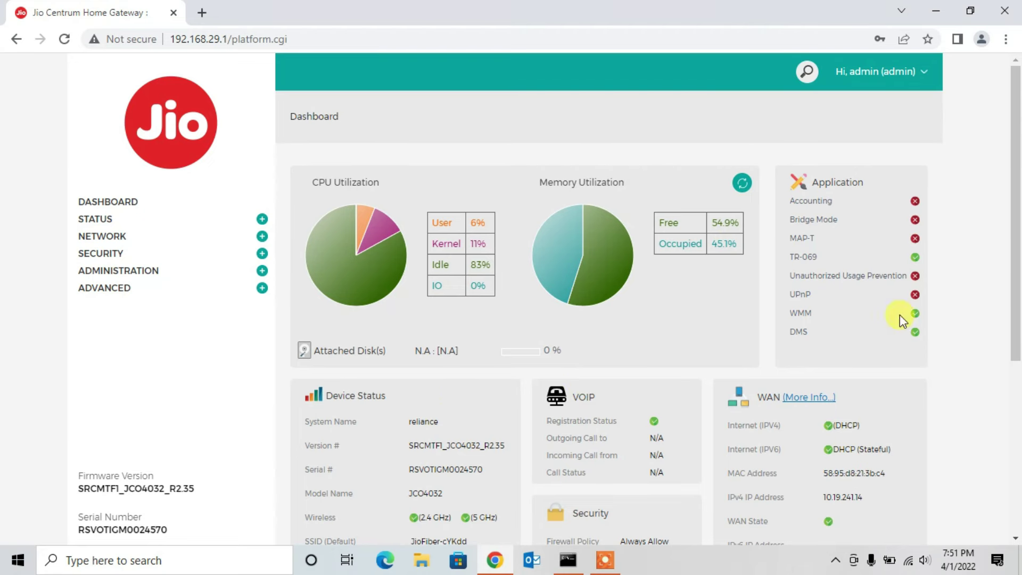
# Step: Scroll through the dashboard summaries and expand the STATUS section in the sidebar
pyautogui.moveTo(1016, 196); pyautogui.dragTo(1019, 358)
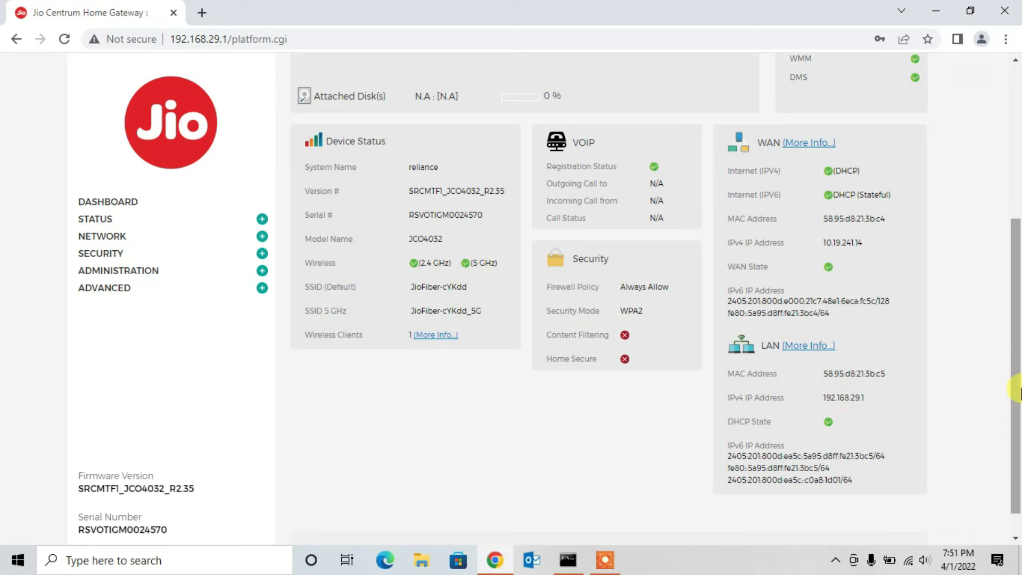
pyautogui.scroll(5, 956, 403)
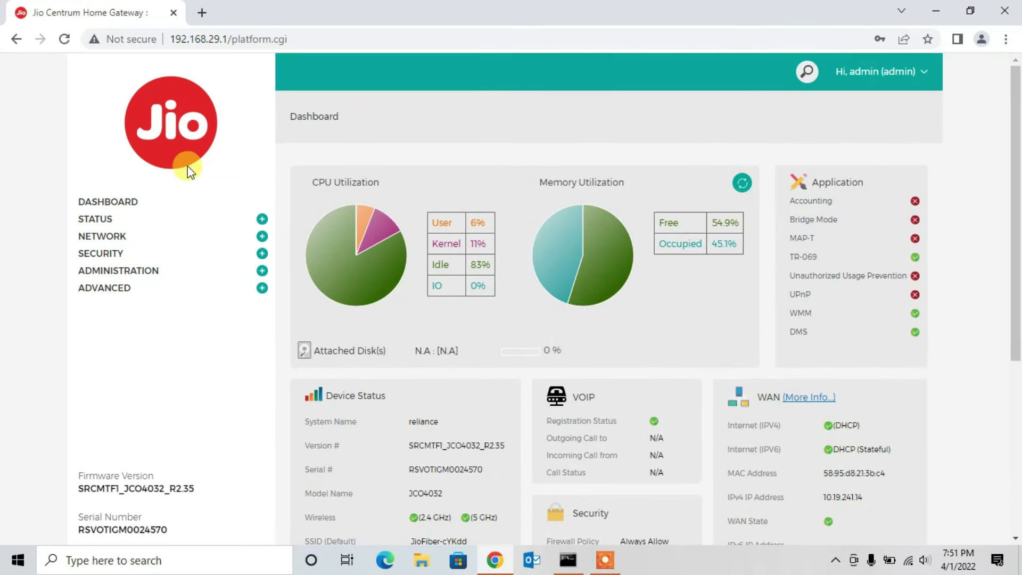
pyautogui.click(262, 219)
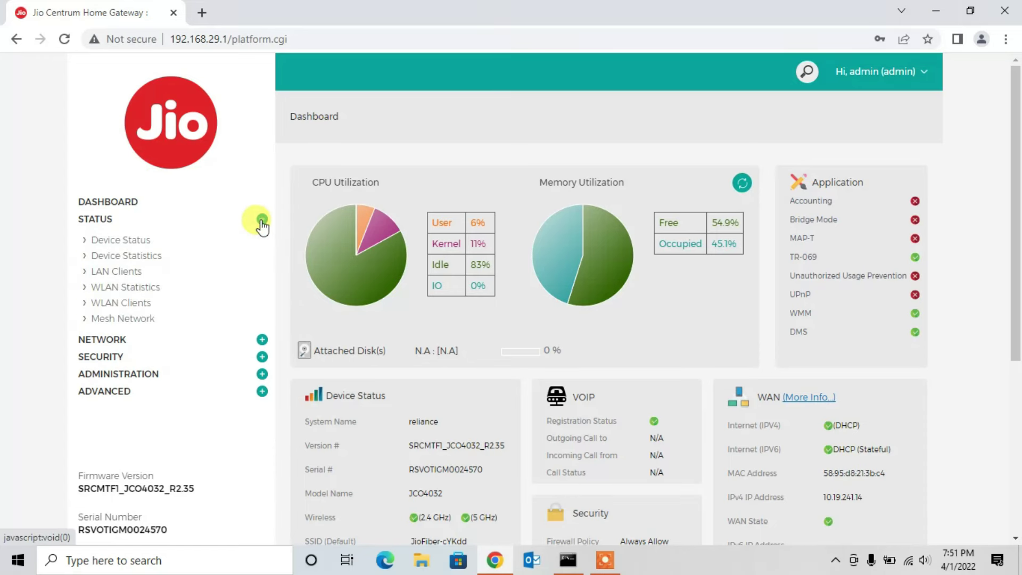
# Step: Review the LAN Clients list of connected devices
pyautogui.click(127, 274)
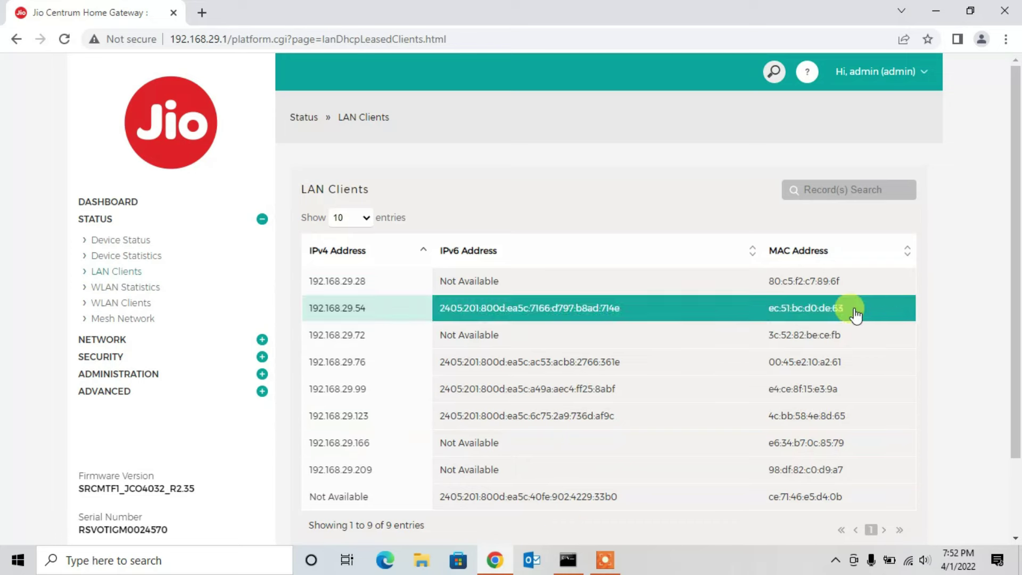
pyautogui.scroll(-1, 1016, 250)
pyautogui.scroll(1, 1014, 269)
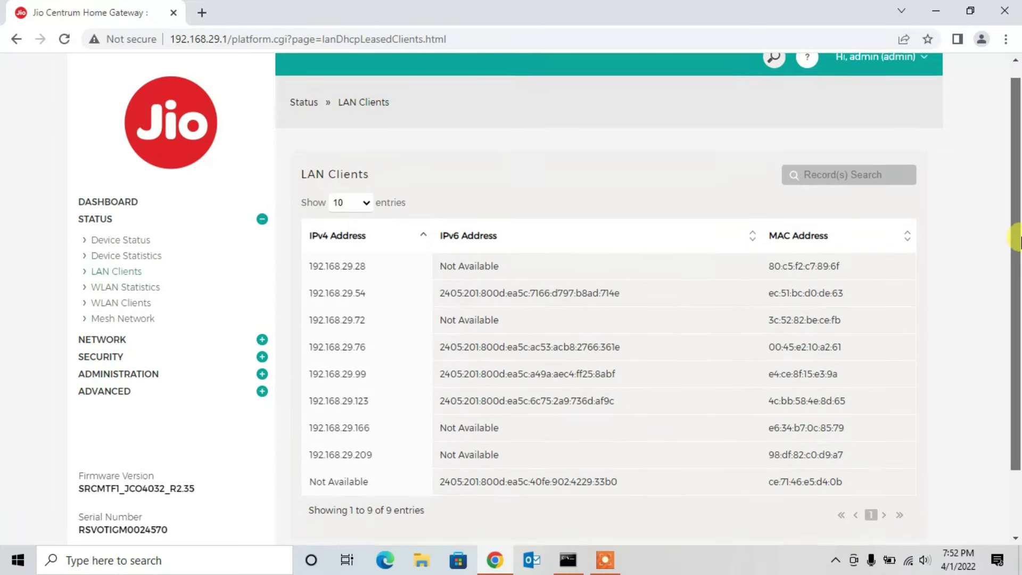
pyautogui.rightClick(332, 304)
pyautogui.click(331, 303)
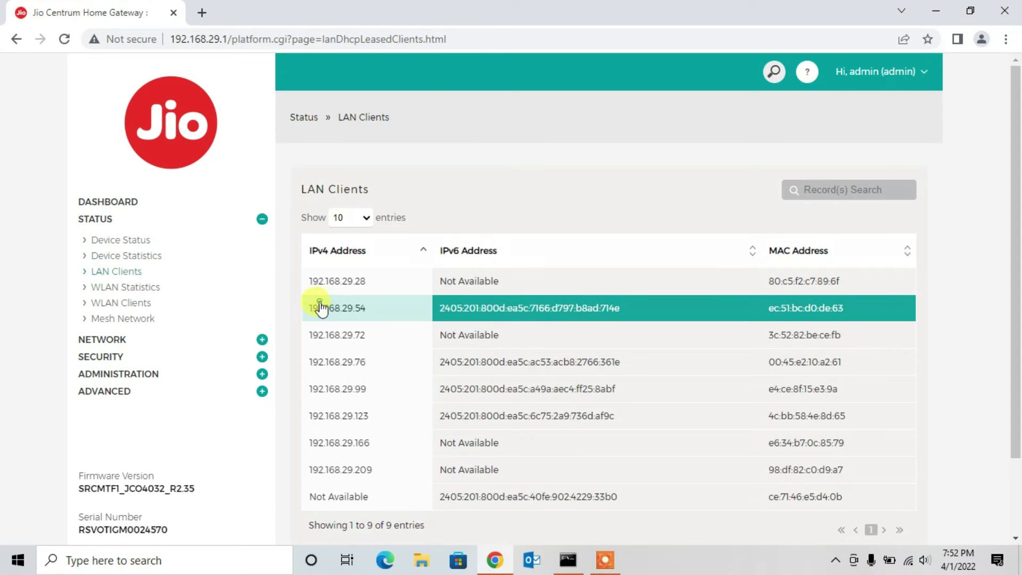
# Step: View the WLAN Clients and Mesh Network topology pages, then expand Network
pyautogui.click(135, 302)
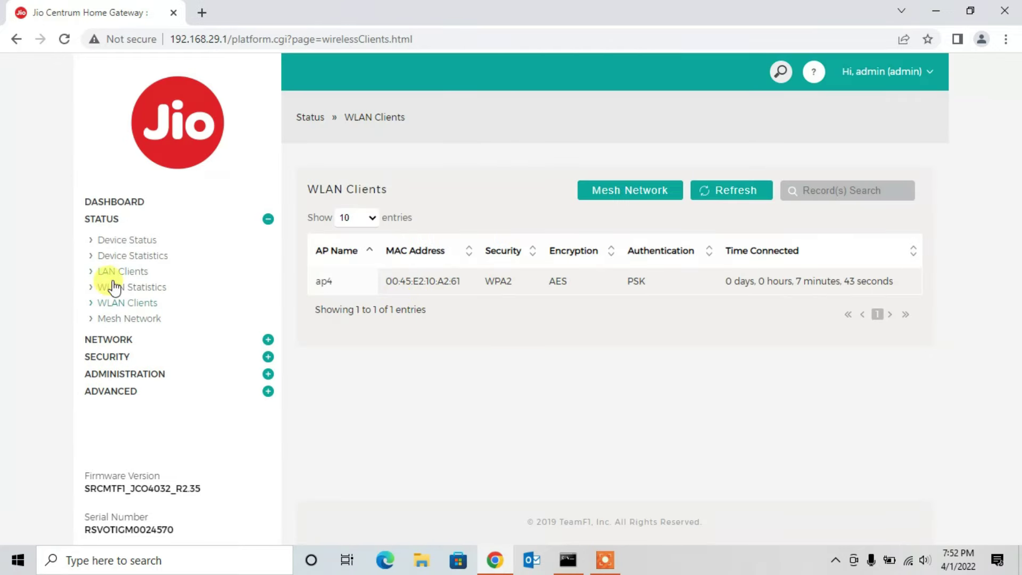
pyautogui.click(124, 323)
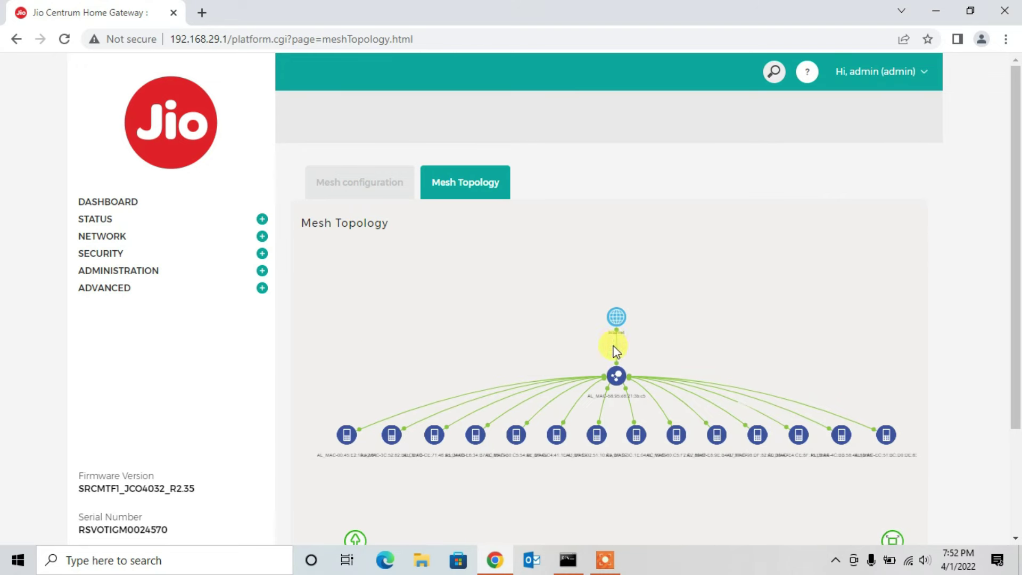
pyautogui.click(125, 239)
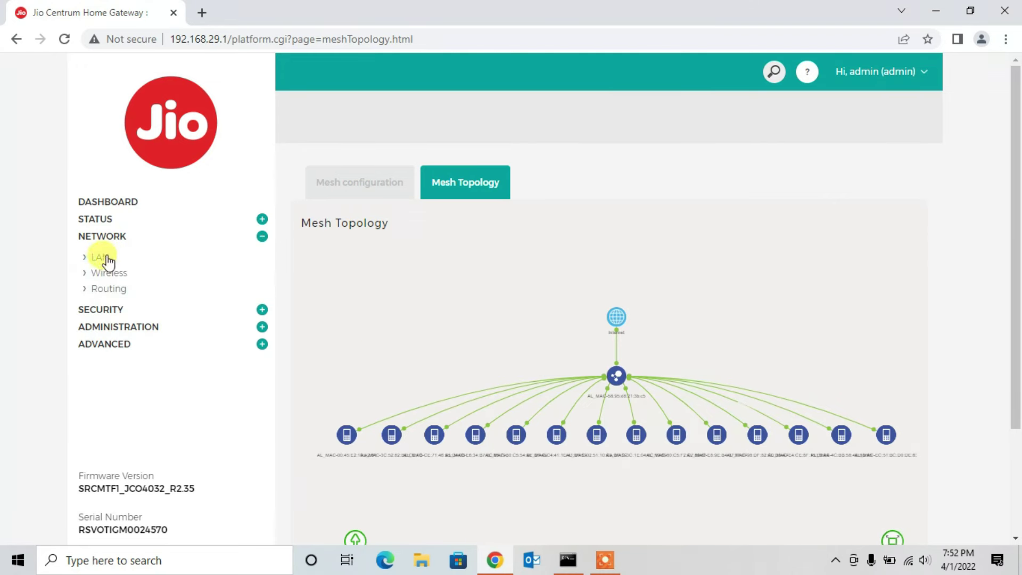
# Step: Open Network > LAN to inspect the DHCP range 192.168.29.2–192.168.29.254
pyautogui.click(101, 258)
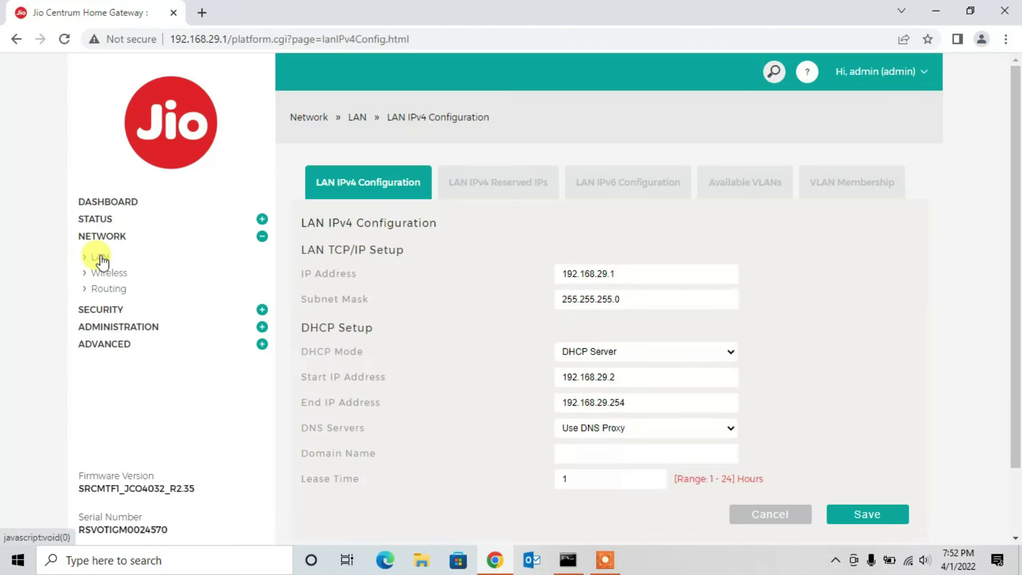
pyautogui.click(101, 258)
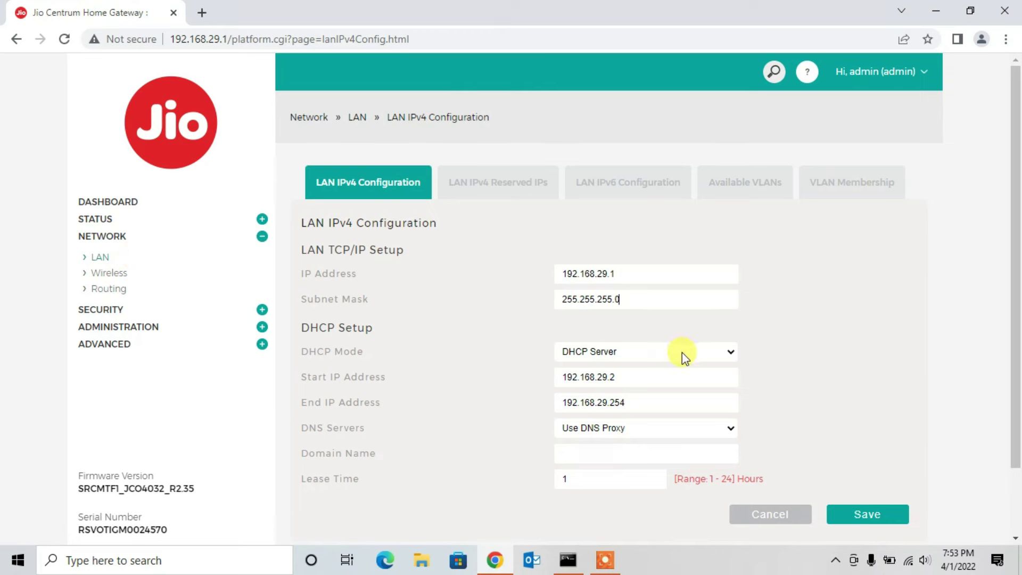
pyautogui.click(698, 378)
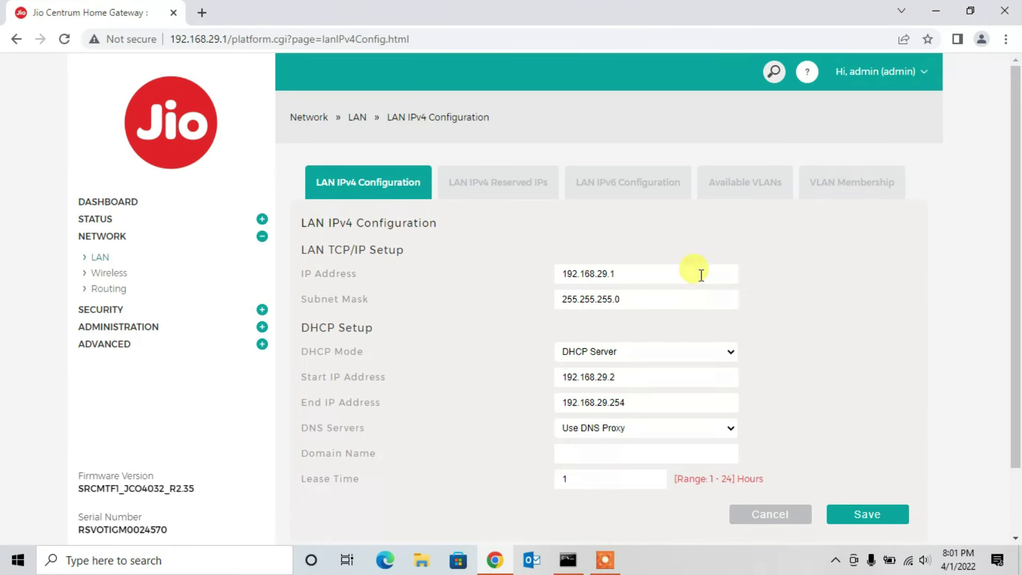
pyautogui.click(696, 277)
# Step: Change the DHCP start address to 192.168.29.100 and end address to 192.168.29.200
pyautogui.click(673, 271)
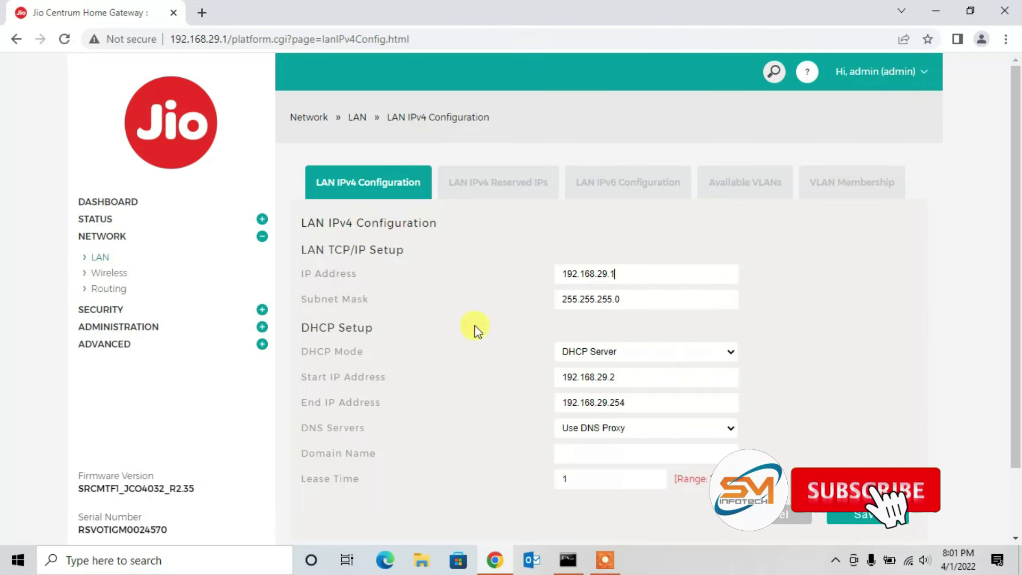
pyautogui.click(657, 376)
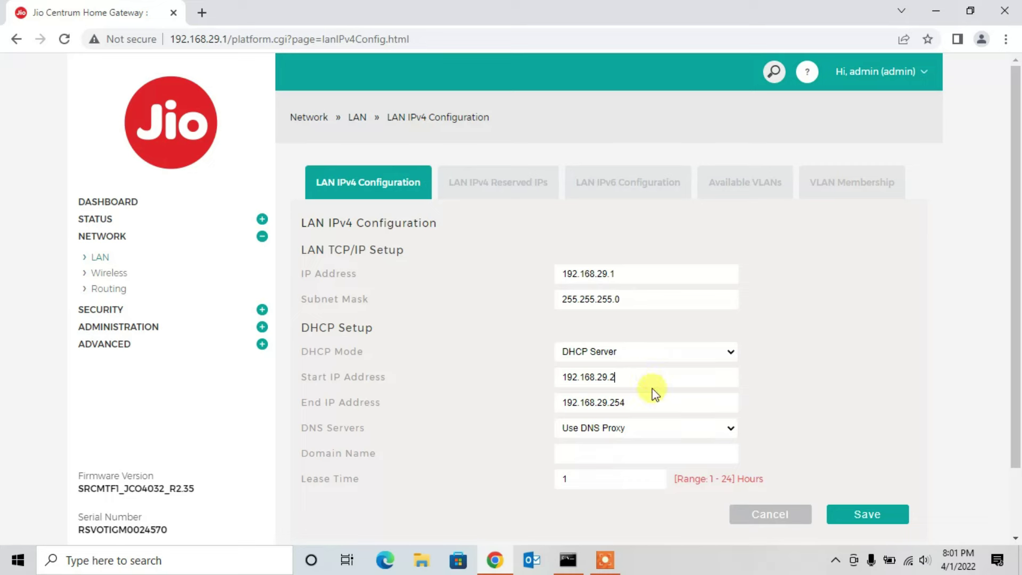
pyautogui.click(648, 403)
pyautogui.press('BackSpace')
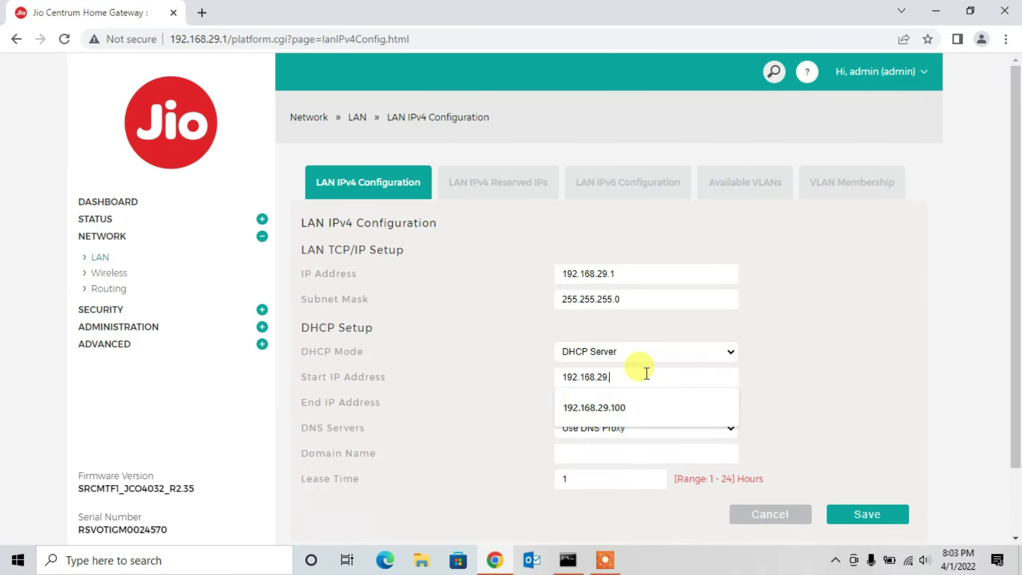
pyautogui.write('100')
pyautogui.click(641, 402)
pyautogui.press('BackSpace')
pyautogui.press('BackSpace')
pyautogui.write('00')
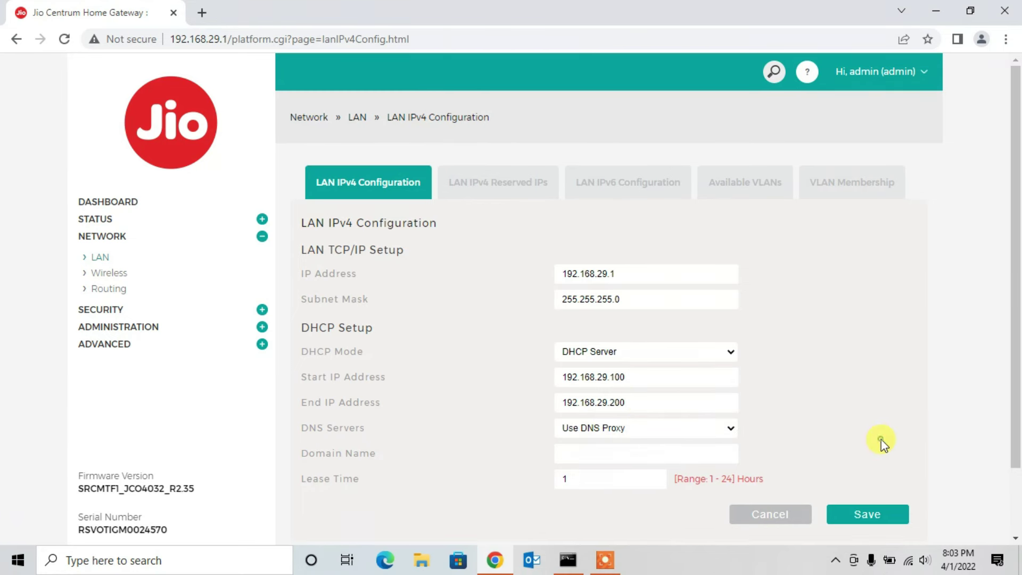
# Step: Choose karini.in as the DHCP domain name and save the settings
pyautogui.click(584, 453)
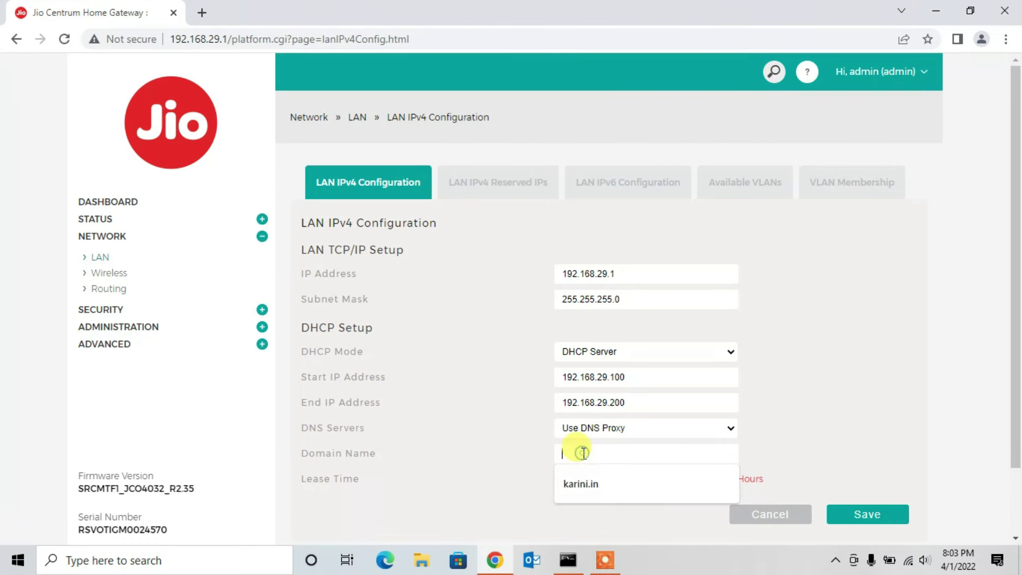
pyautogui.click(582, 481)
pyautogui.click(848, 514)
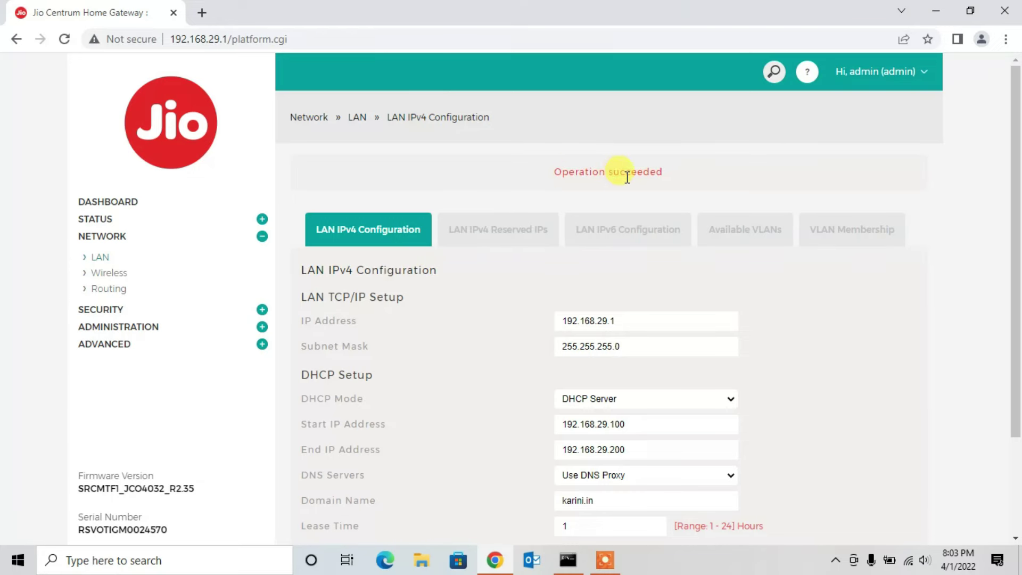
pyautogui.click(106, 274)
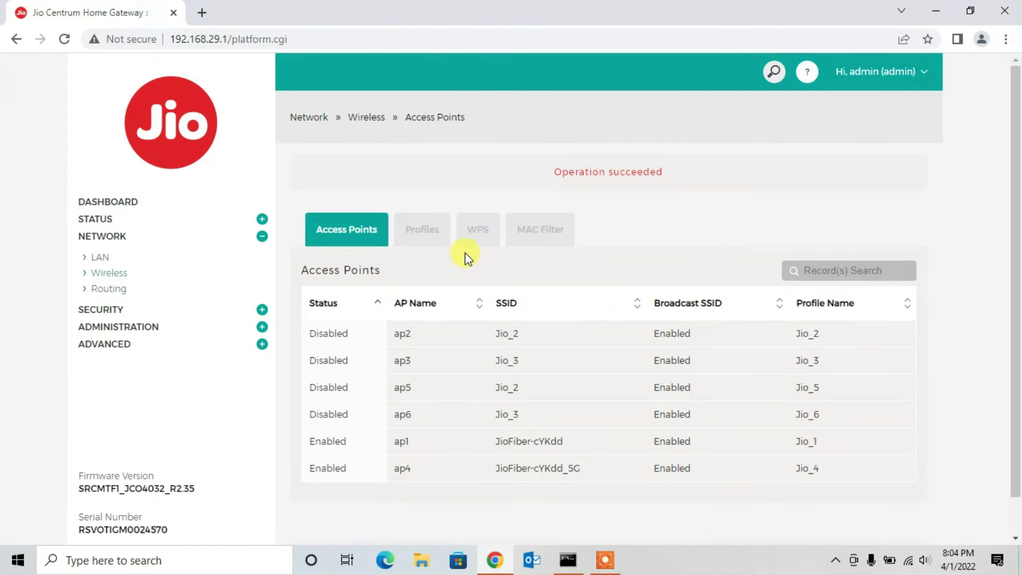
# Step: Show the wireless Profiles list with SSIDs Jio_1 to Jio_6
pyautogui.click(426, 230)
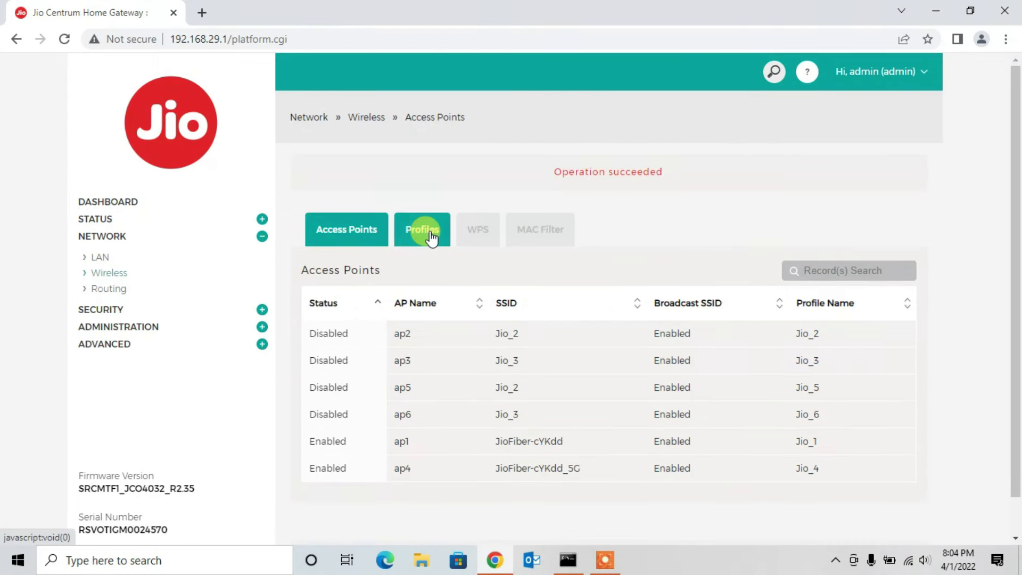
pyautogui.click(377, 232)
pyautogui.click(416, 234)
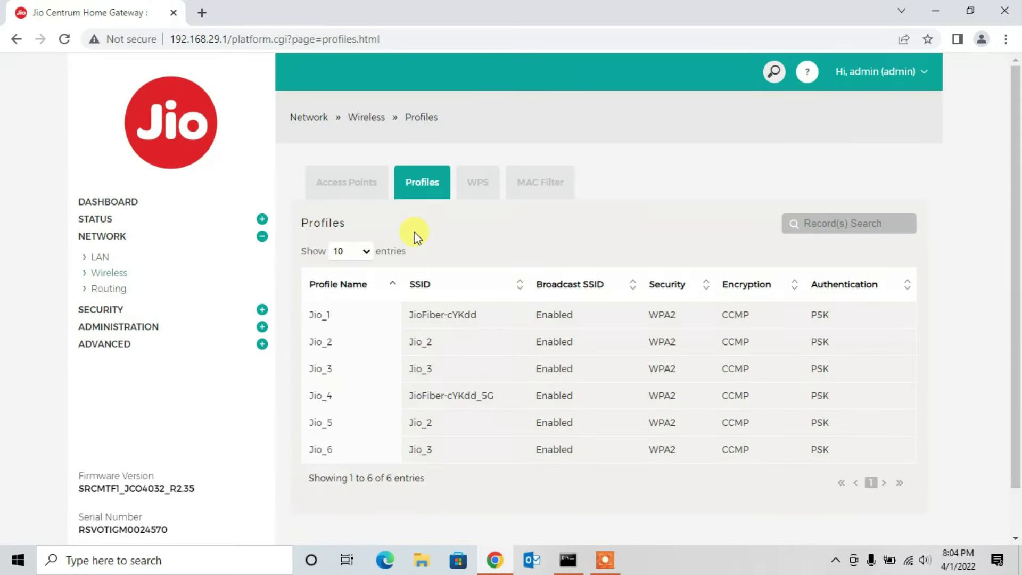
# Step: Edit the Jio_1 profile and rename its SSID to Corporate-4G
pyautogui.click(459, 315)
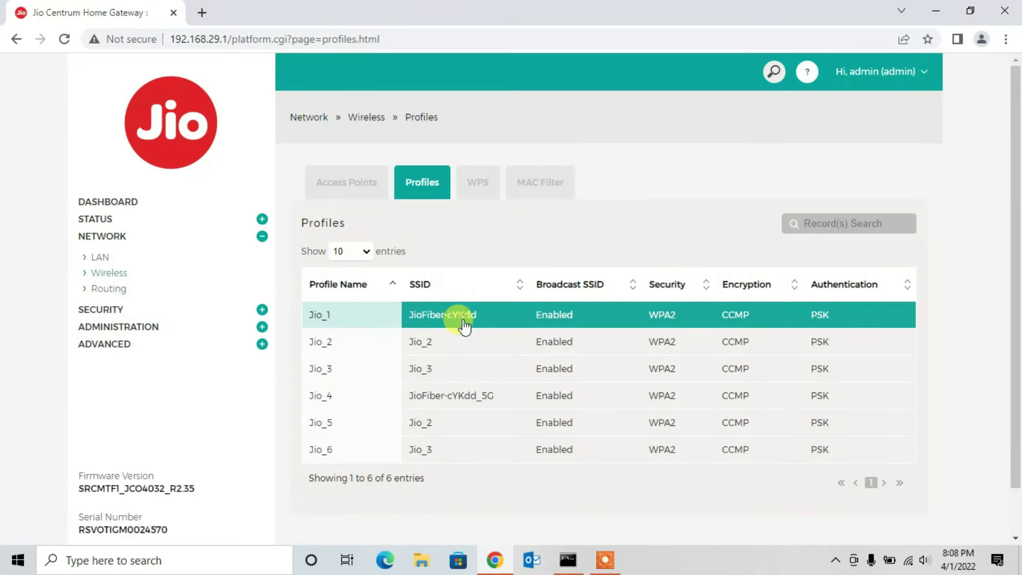
pyautogui.rightClick(462, 321)
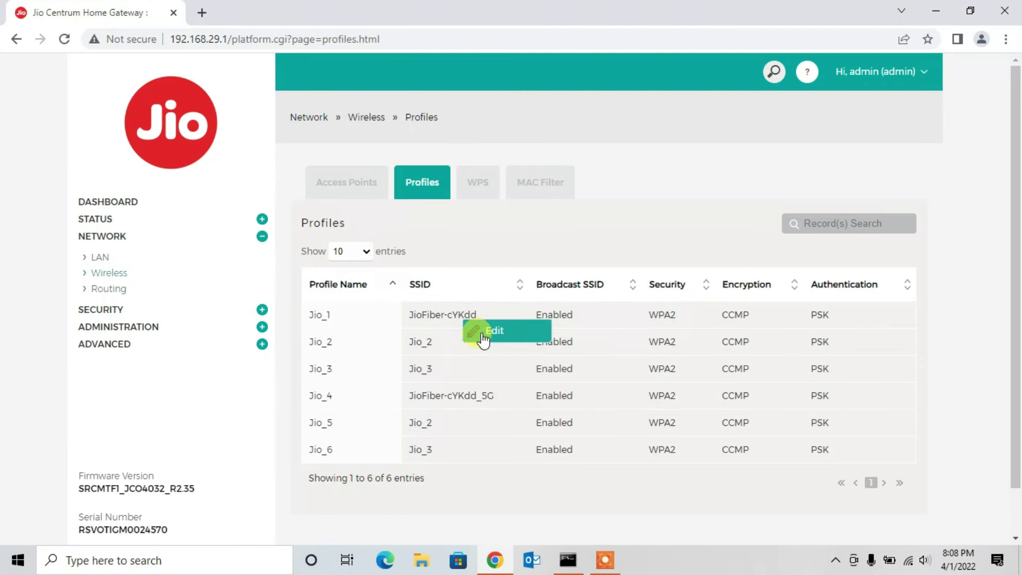
pyautogui.click(482, 332)
pyautogui.click(537, 177)
pyautogui.moveTo(537, 177); pyautogui.dragTo(401, 174)
pyautogui.write('Corp')
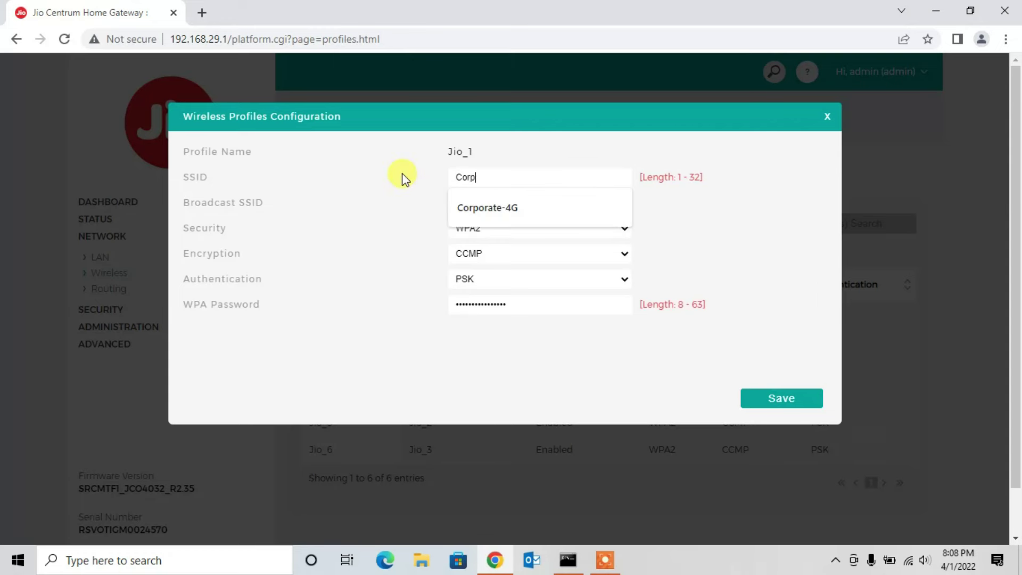
pyautogui.write('orate-4G')
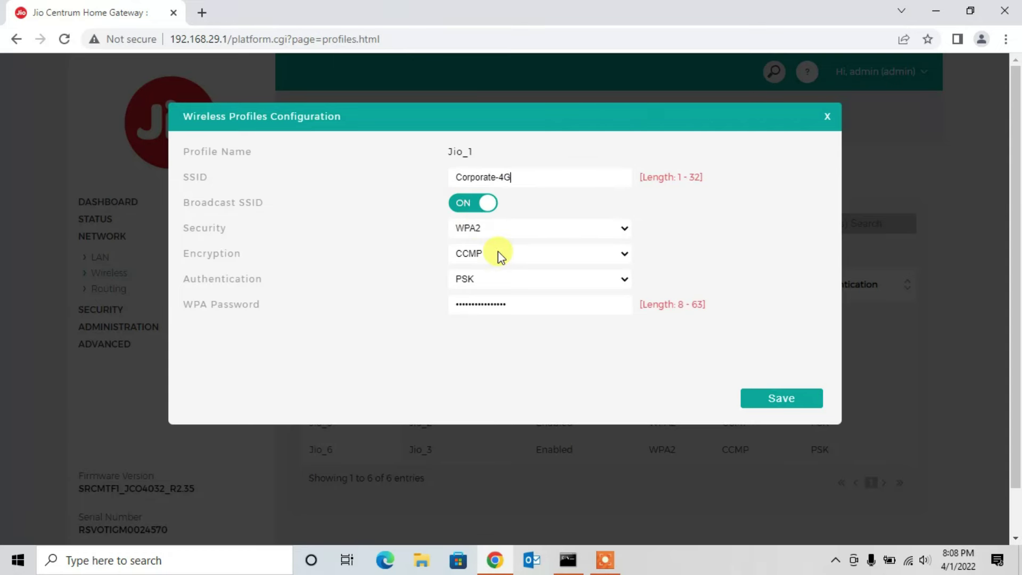
# Step: Set and confirm a new Wi-Fi password for Corporate-4G and save the profile
pyautogui.moveTo(549, 304); pyautogui.dragTo(401, 306)
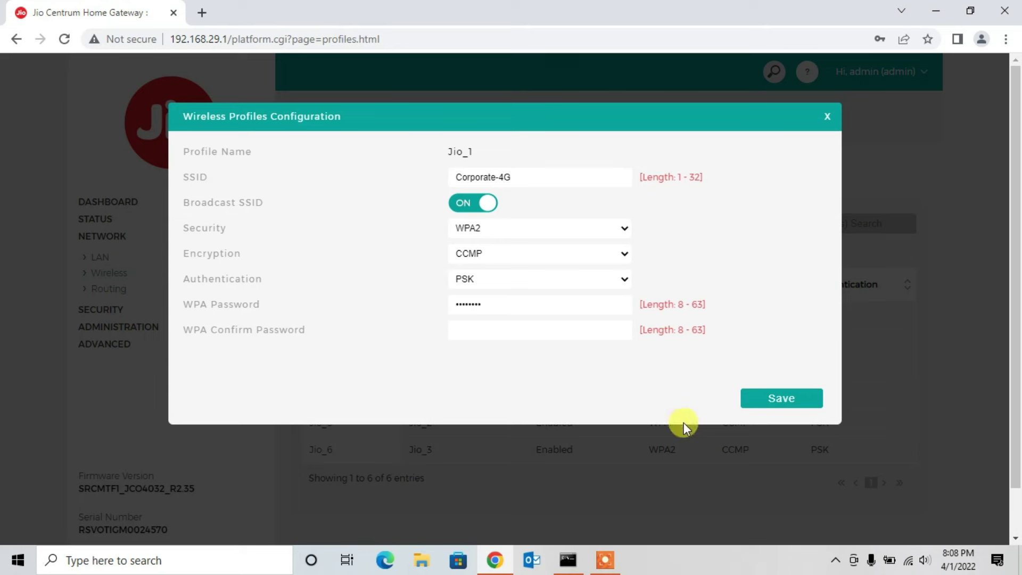
pyautogui.click(776, 399)
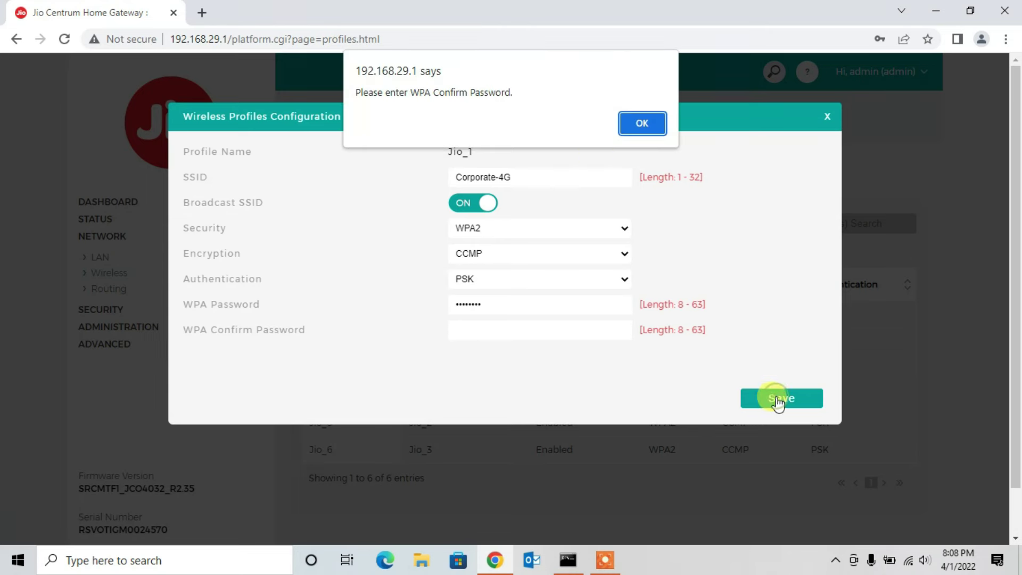
pyautogui.click(641, 126)
pyautogui.click(487, 329)
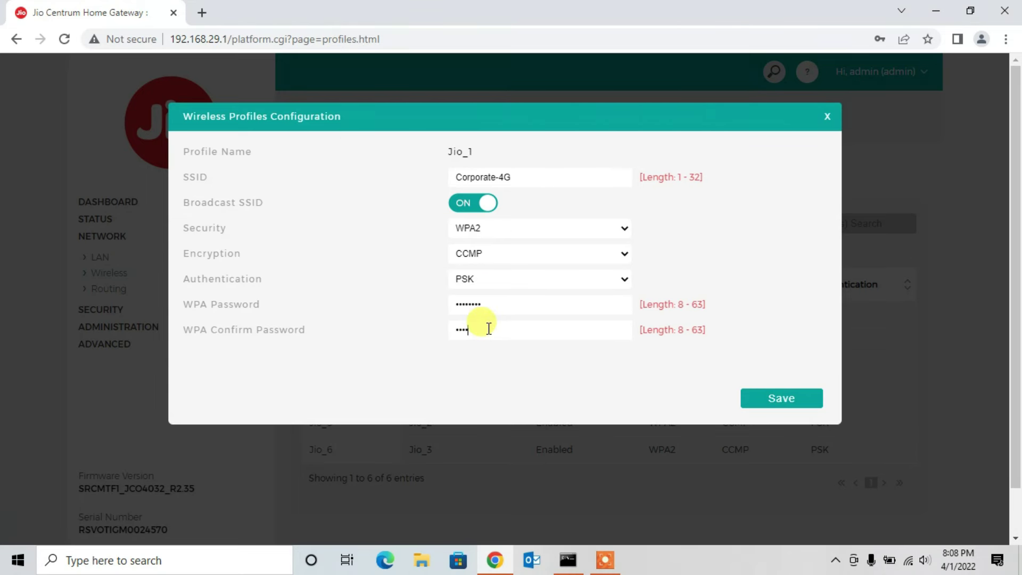
pyautogui.click(803, 395)
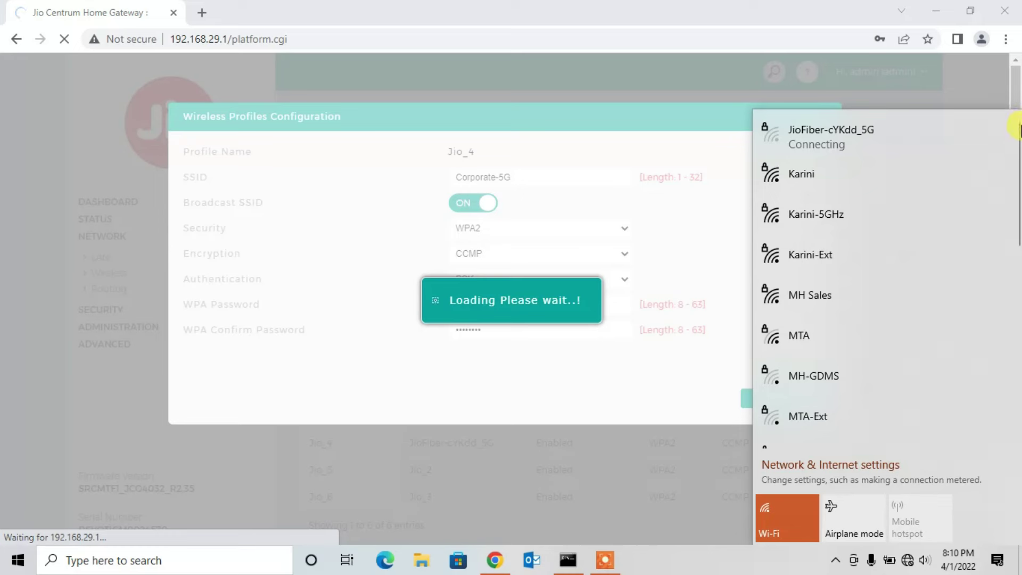
# Step: Join the Corporate-4G Wi-Fi network using its new security key
pyautogui.moveTo(1006, 142); pyautogui.dragTo(954, 221)
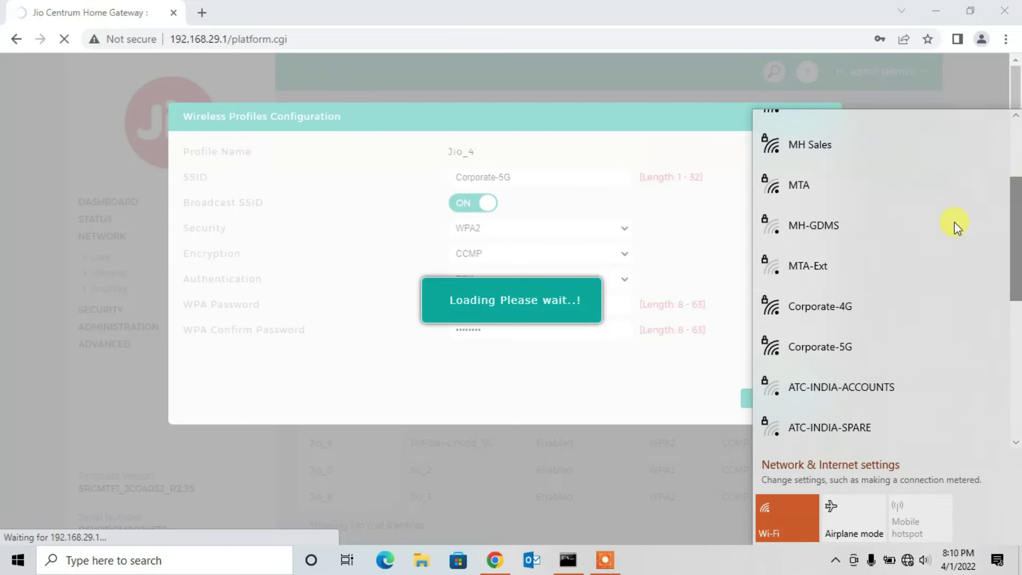
pyautogui.click(849, 305)
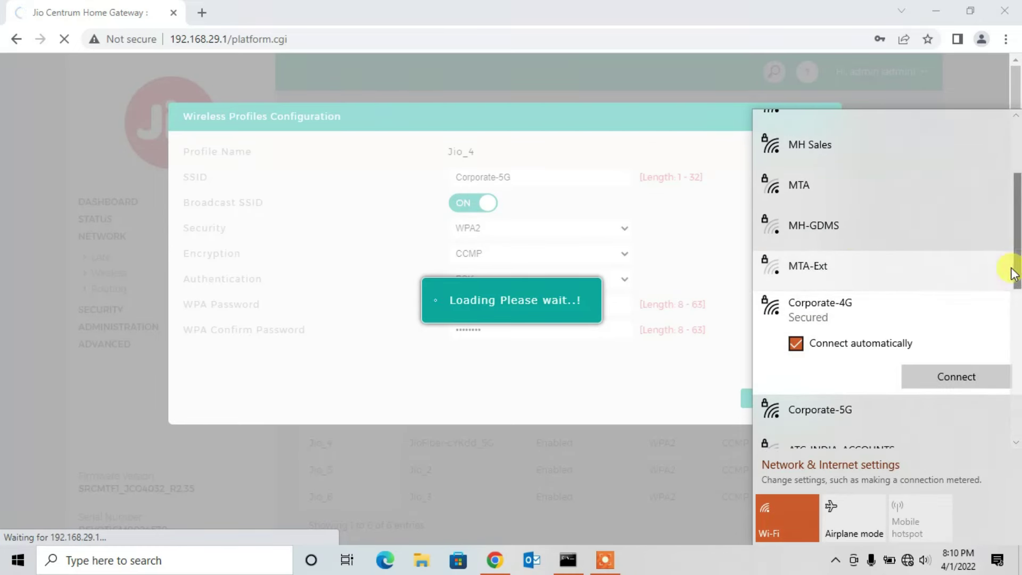
pyautogui.scroll(-1, 867, 293)
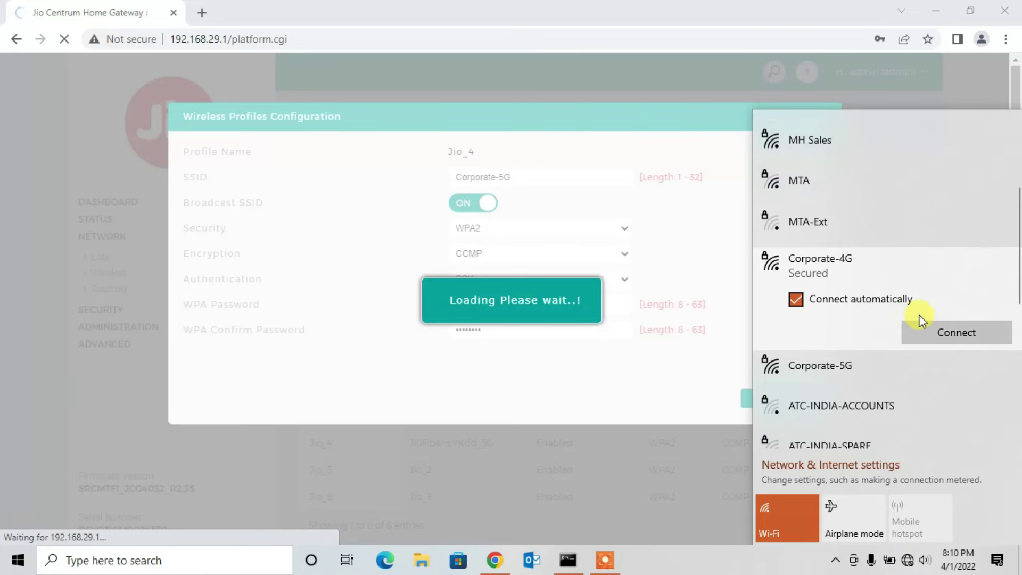
pyautogui.click(932, 331)
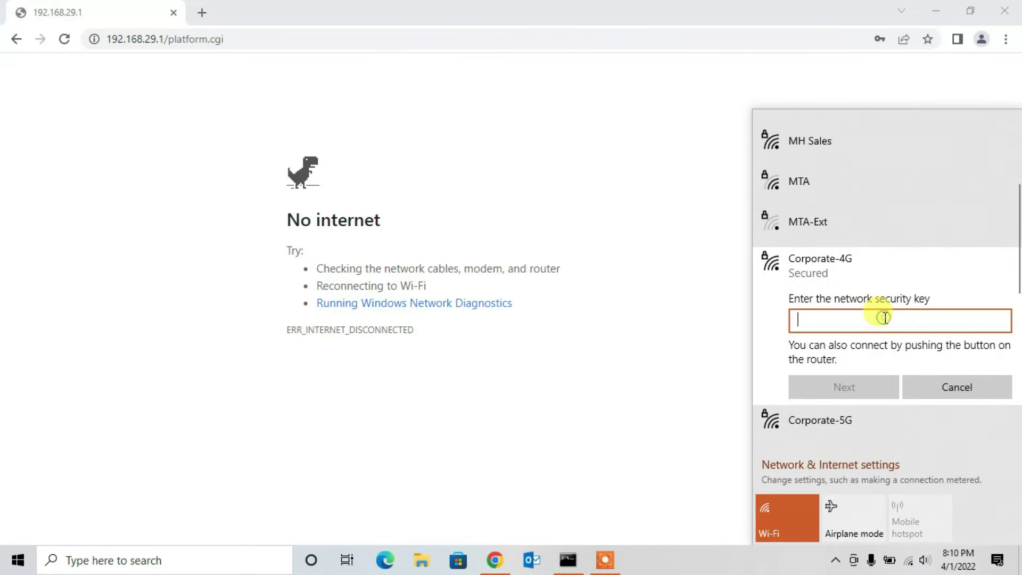
pyautogui.write('a•••••••')
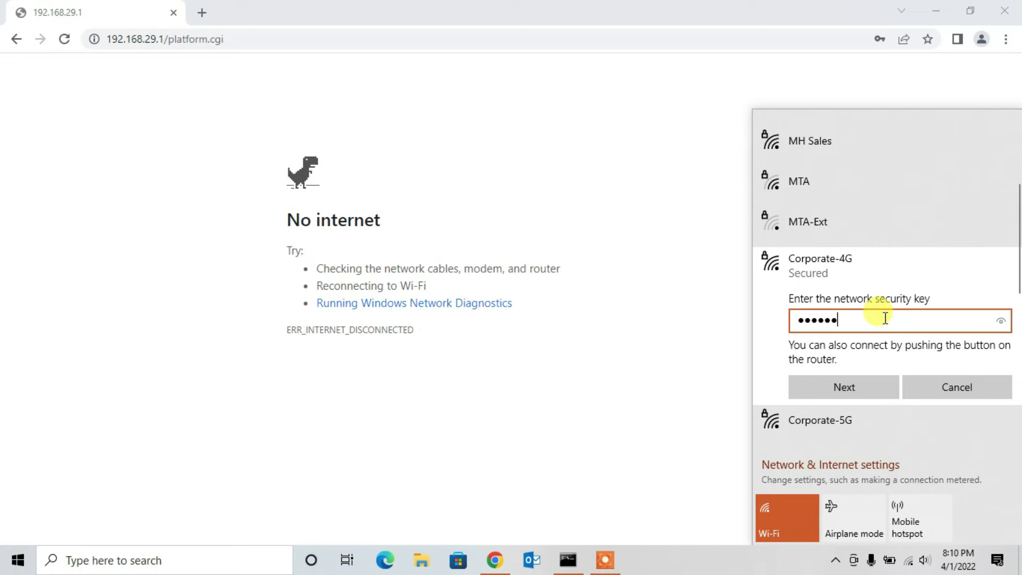
pyautogui.click(864, 380)
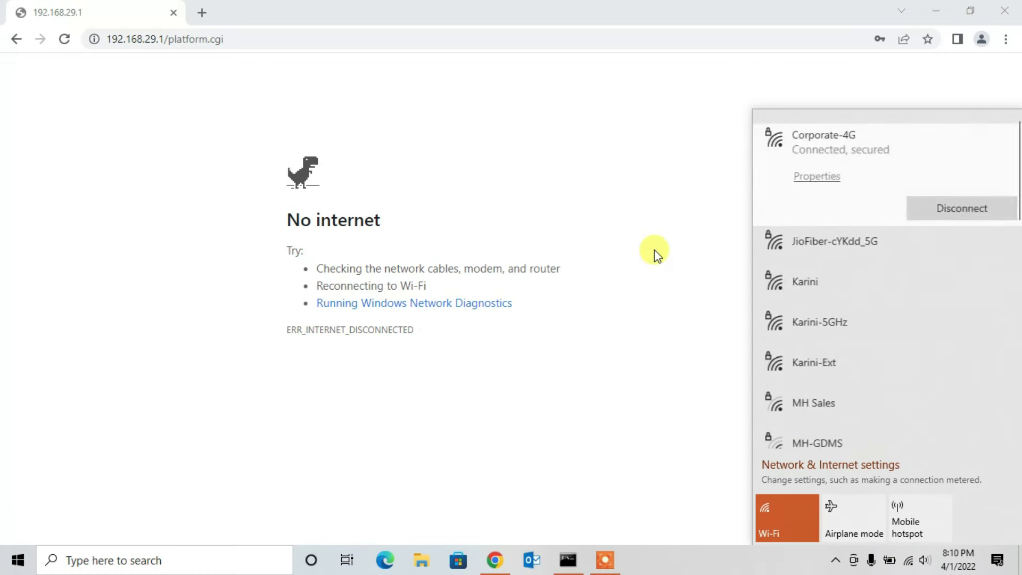
# Step: Close the network list and reload the Jio router admin page
pyautogui.click(388, 160)
pyautogui.click(334, 41)
pyautogui.press('Return')
# Step: Log in to the router admin panel with the saved admin user name
pyautogui.click(641, 248)
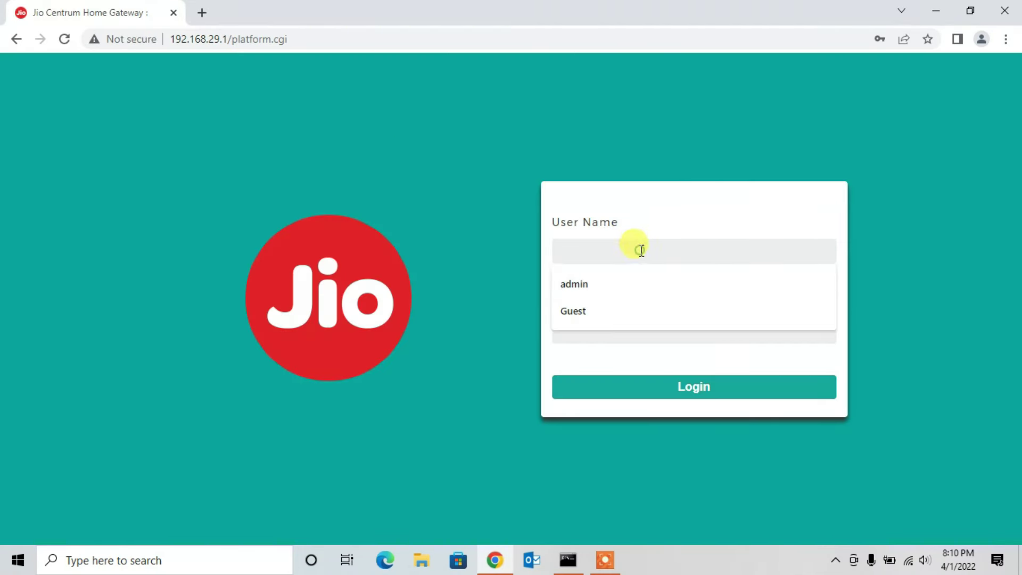
pyautogui.click(621, 283)
pyautogui.write('admin')
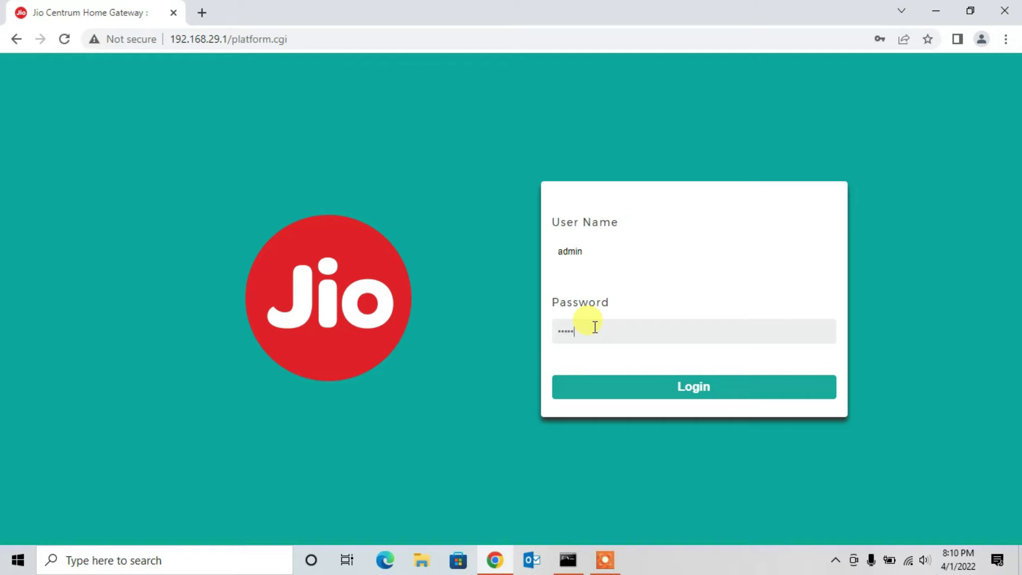
pyautogui.press('Return')
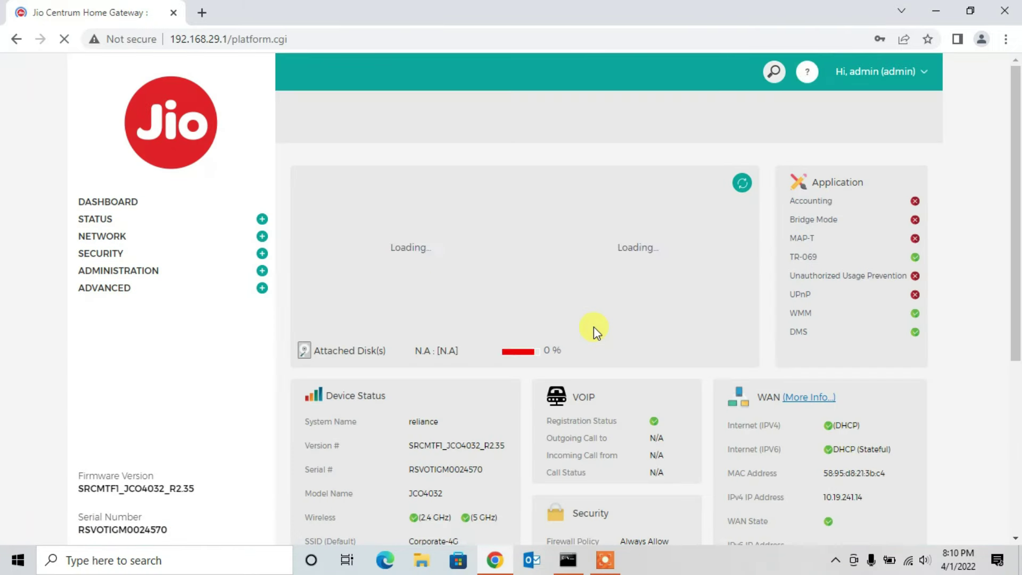
# Step: Go to Network > Wireless and open the MAC Filter page, passing through WPS
pyautogui.click(262, 236)
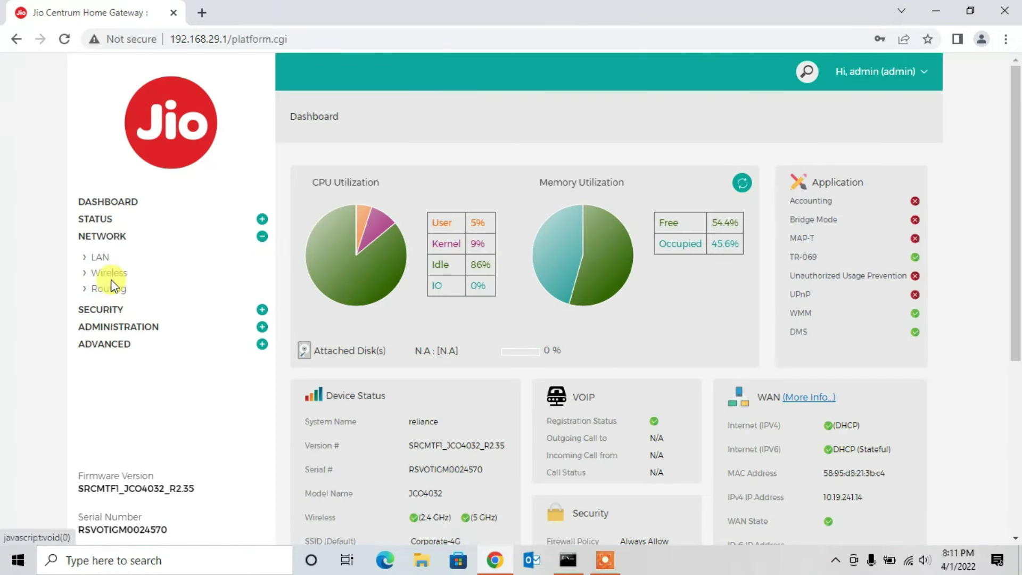
pyautogui.click(111, 274)
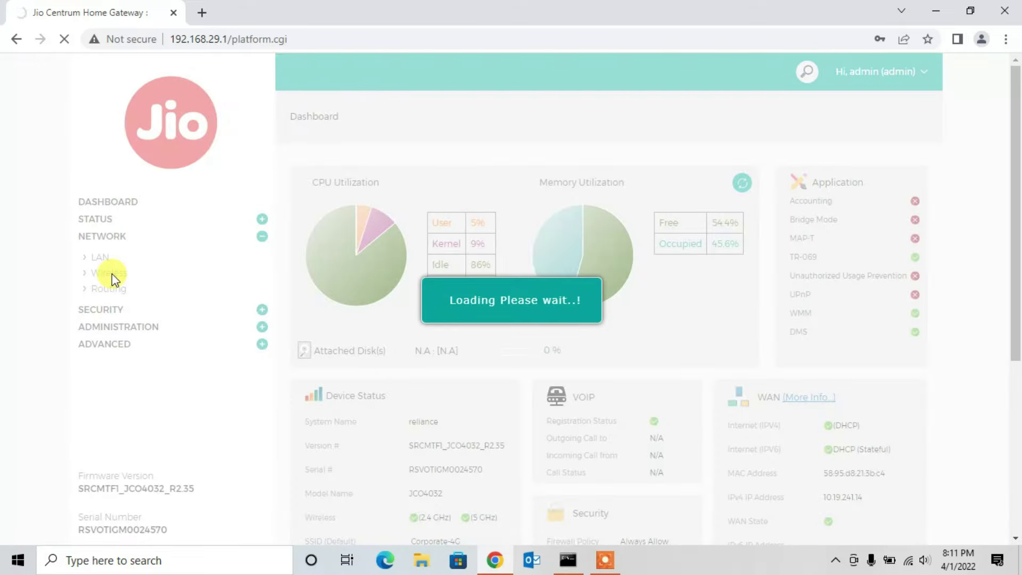
pyautogui.click(486, 186)
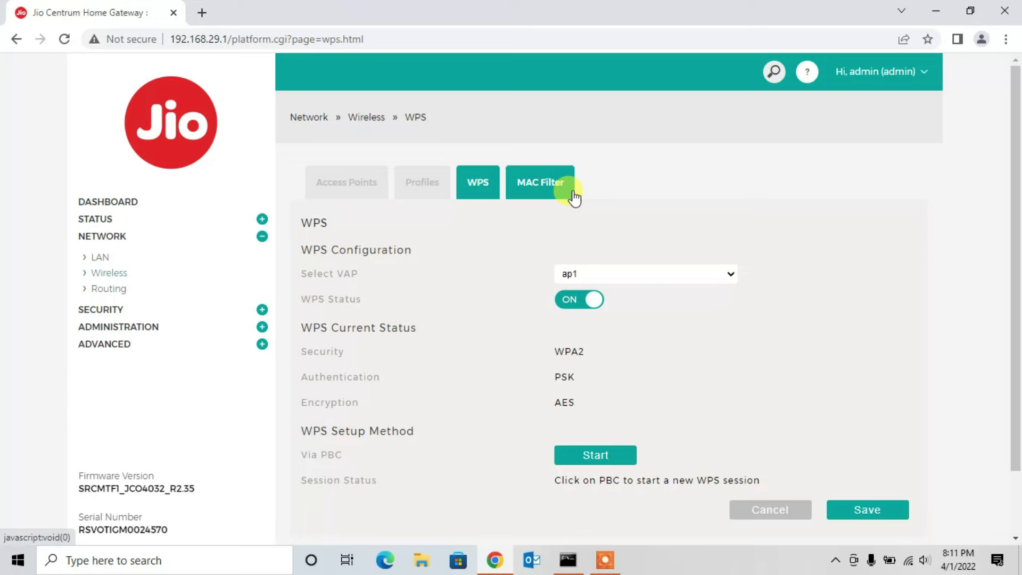
pyautogui.moveTo(1013, 187); pyautogui.dragTo(1017, 198)
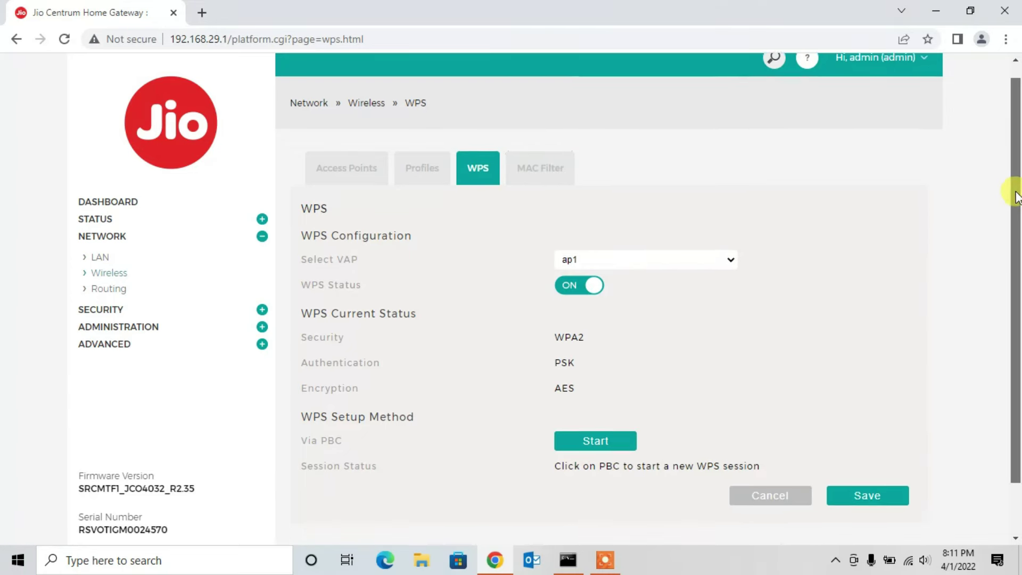
pyautogui.scroll(-2, 1018, 197)
pyautogui.click(542, 106)
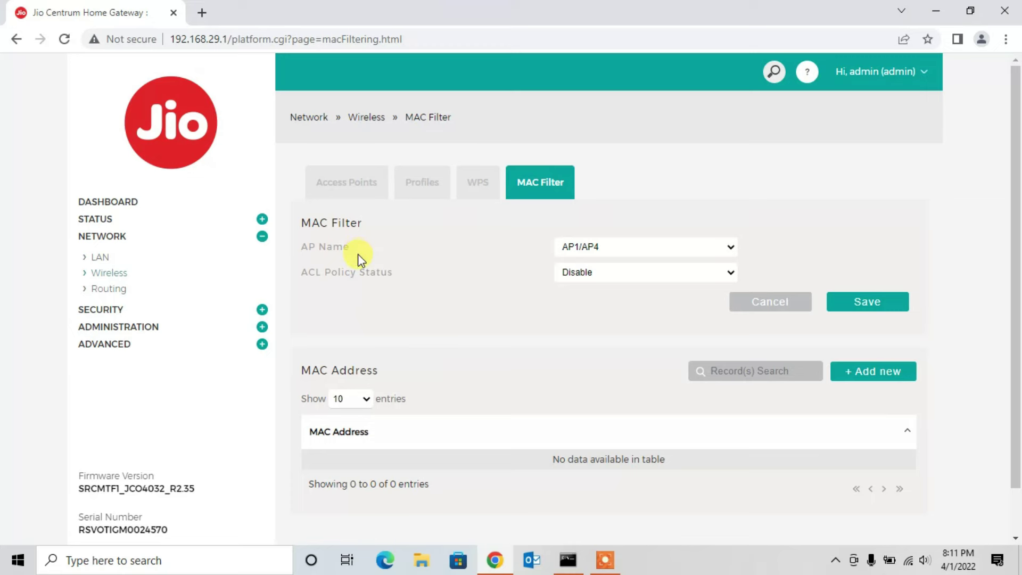
# Step: Open Network > Routing and show the IPv4 Static Routes list with its lan-multicast route
pyautogui.click(102, 289)
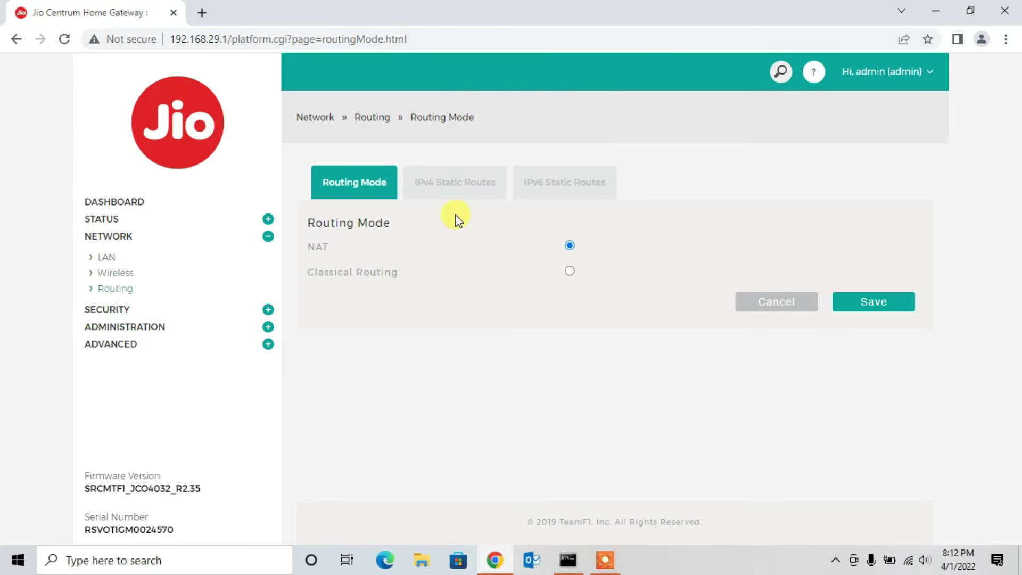
pyautogui.click(450, 185)
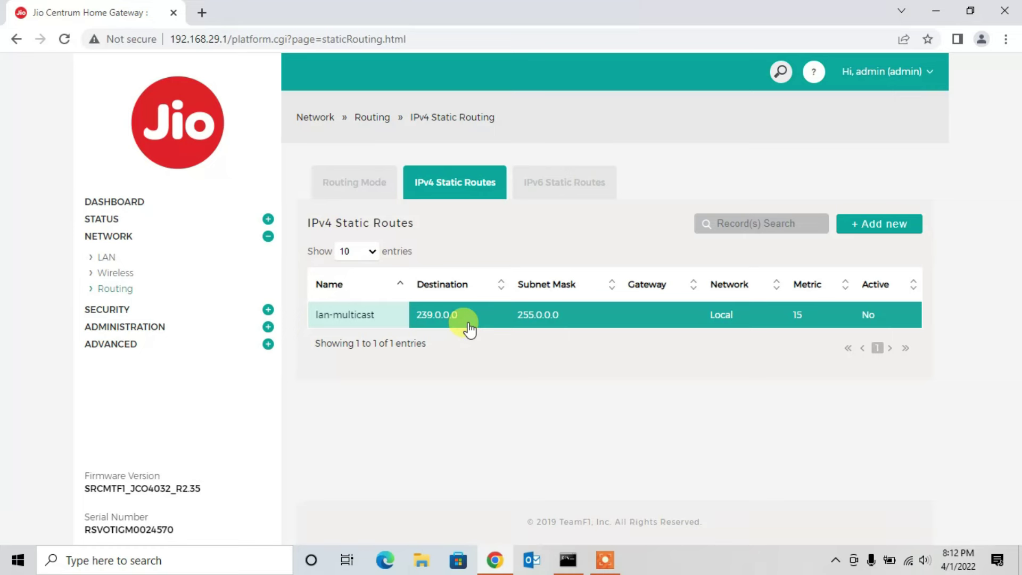
pyautogui.click(884, 226)
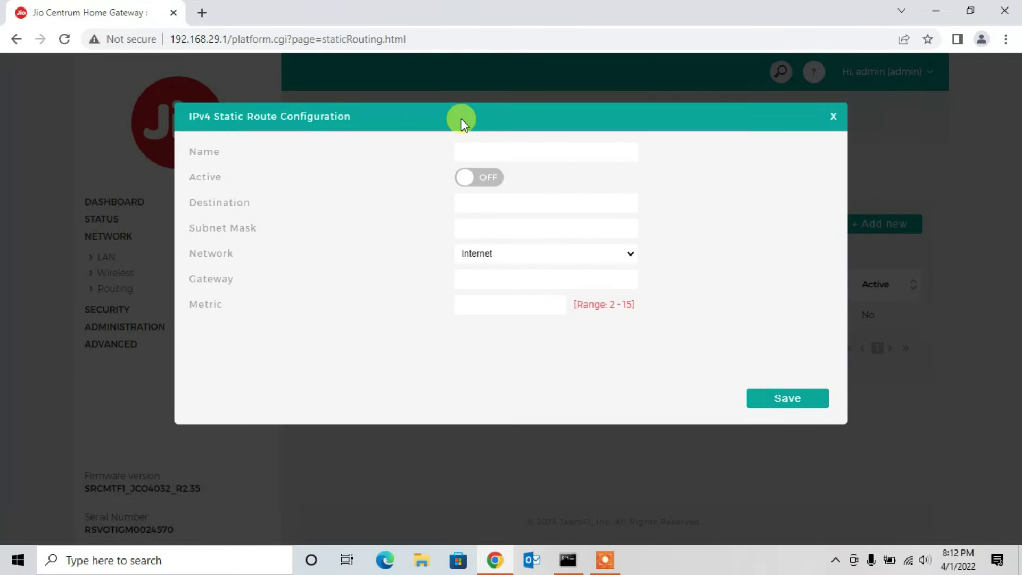
pyautogui.moveTo(462, 121); pyautogui.dragTo(552, 137)
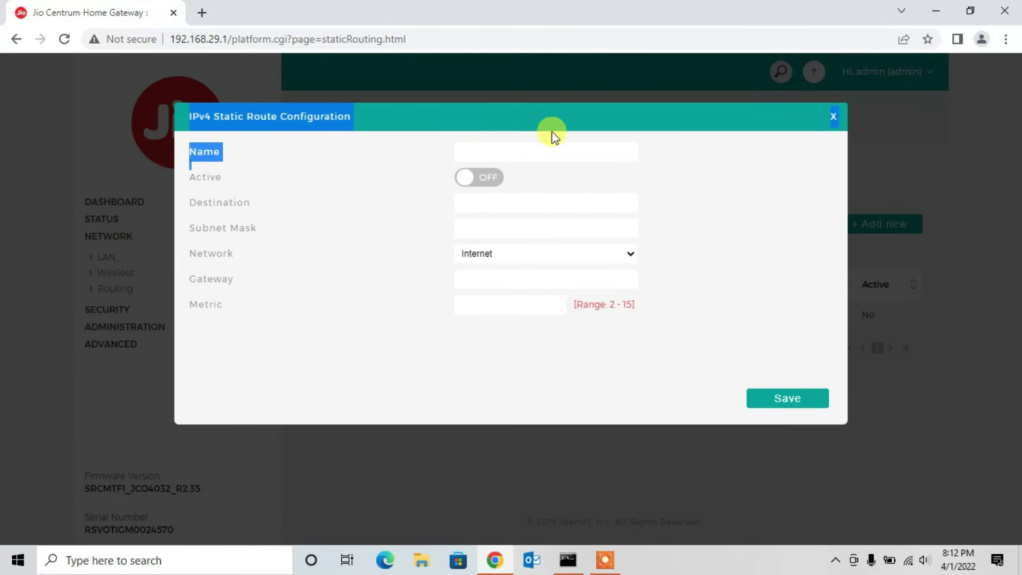
pyautogui.click(490, 201)
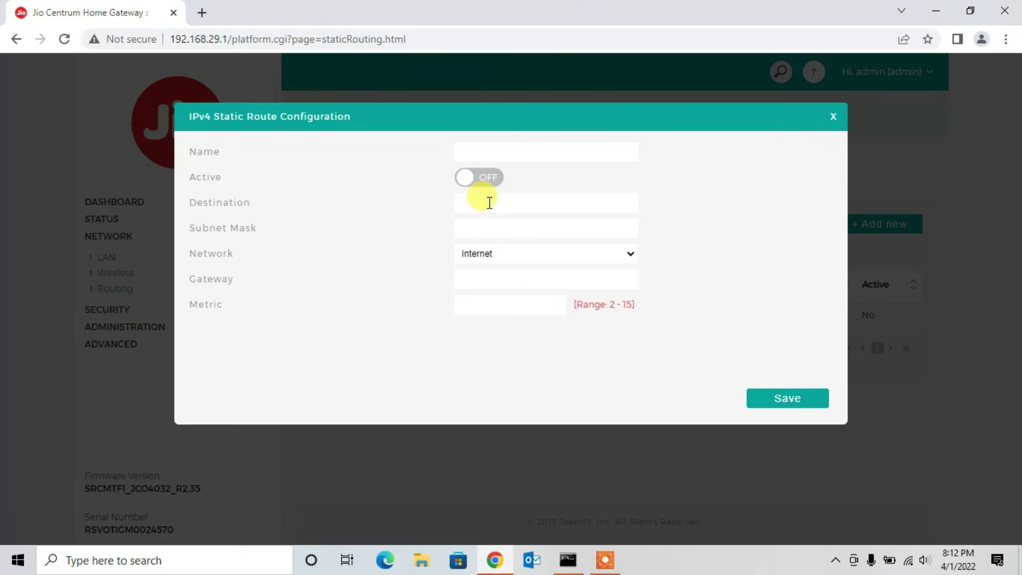
pyautogui.click(493, 229)
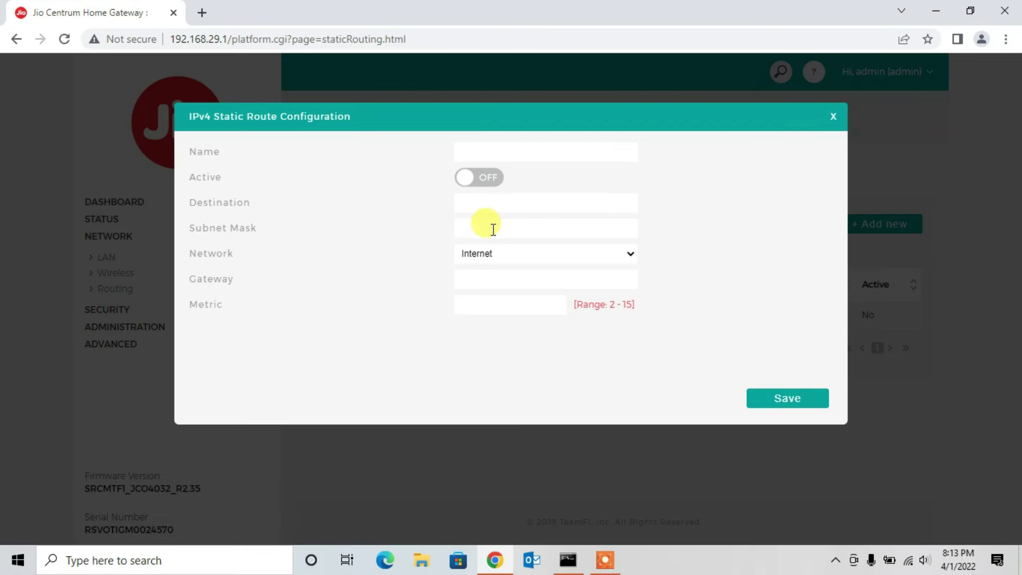
pyautogui.click(494, 230)
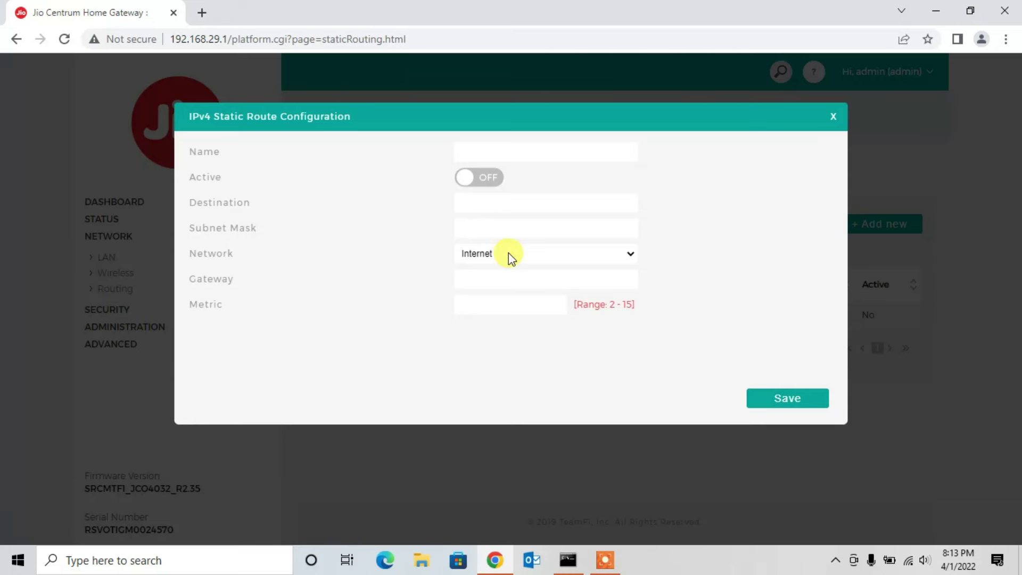
pyautogui.click(511, 257)
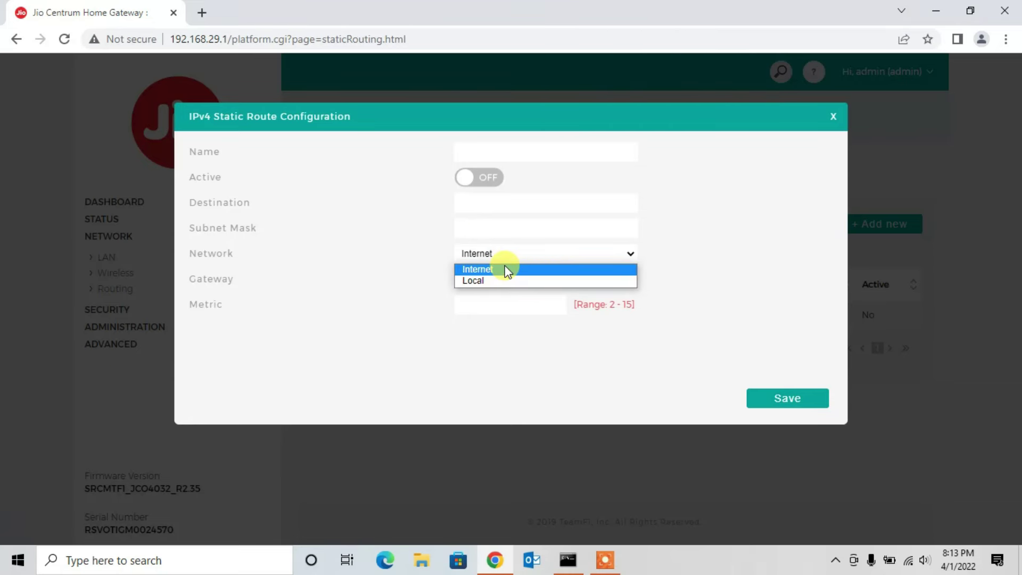
pyautogui.click(504, 268)
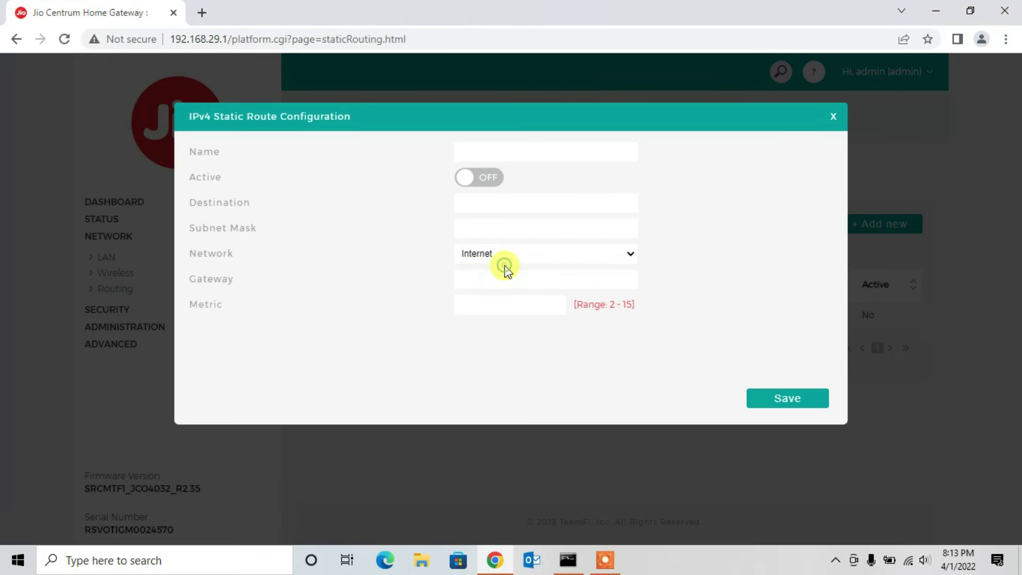
pyautogui.click(496, 279)
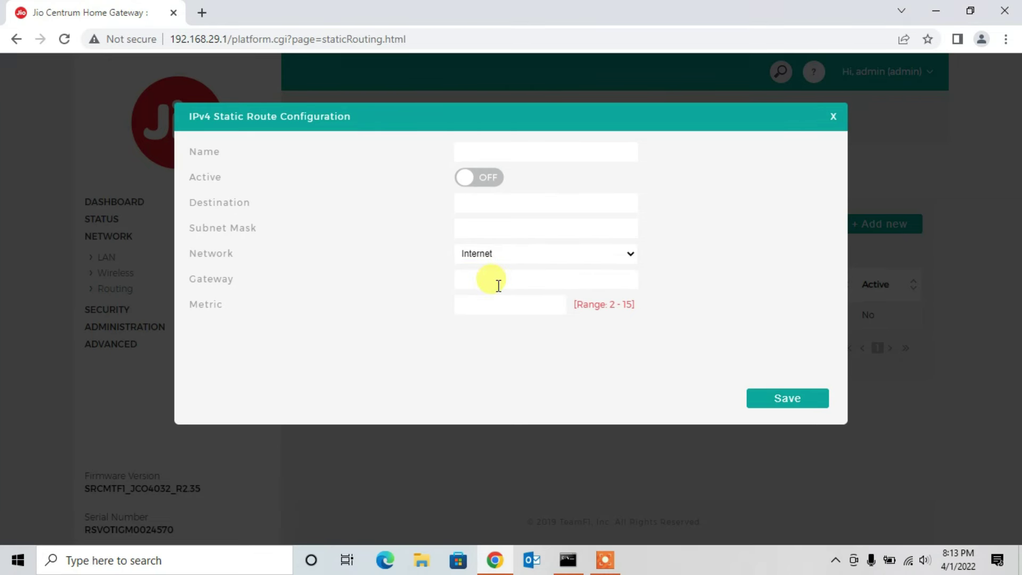
pyautogui.click(498, 303)
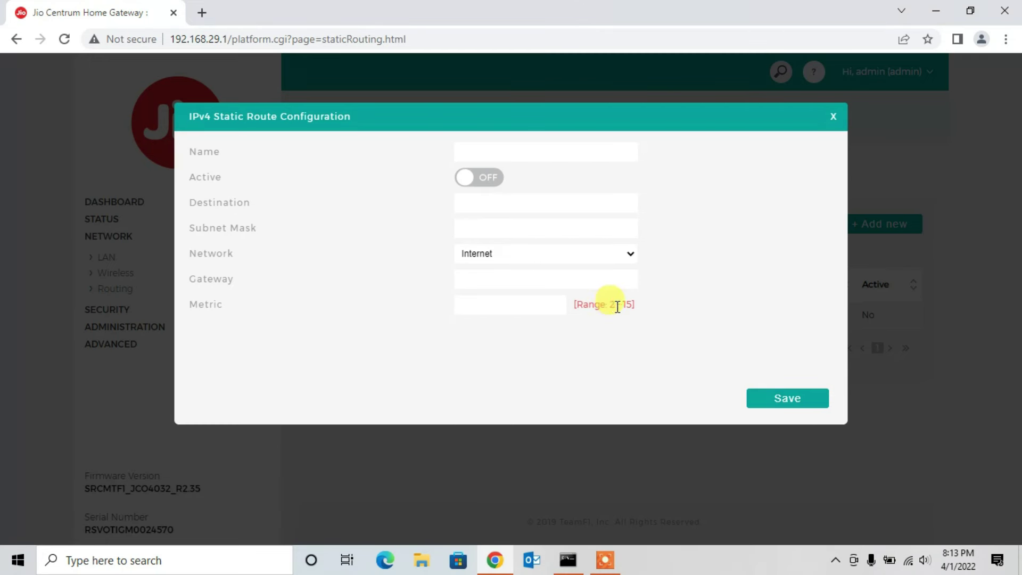
pyautogui.click(833, 119)
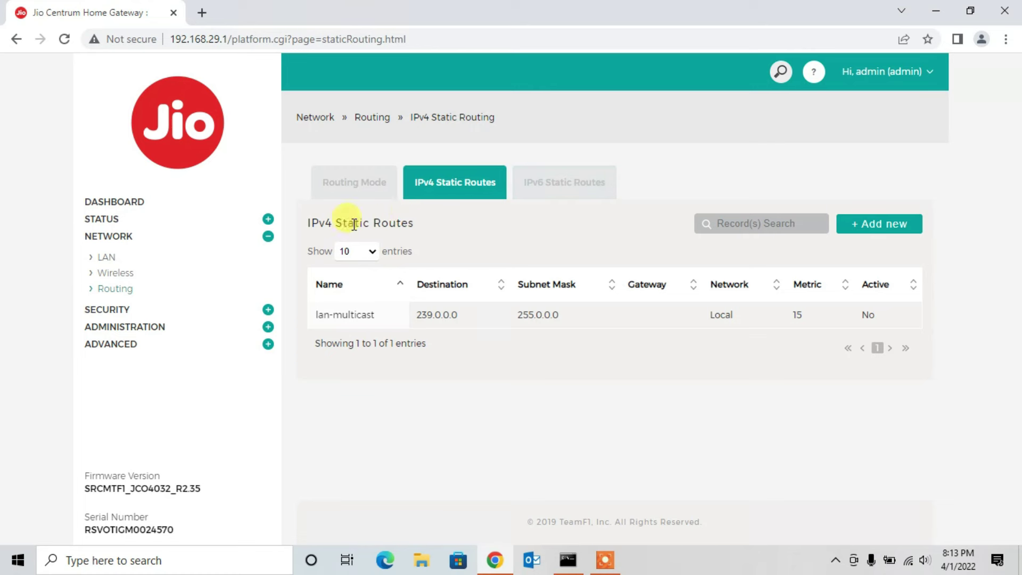
# Step: Collapse Network, expand Security and open the Firewall's IPv4 Firewall Rules tab
pyautogui.click(267, 237)
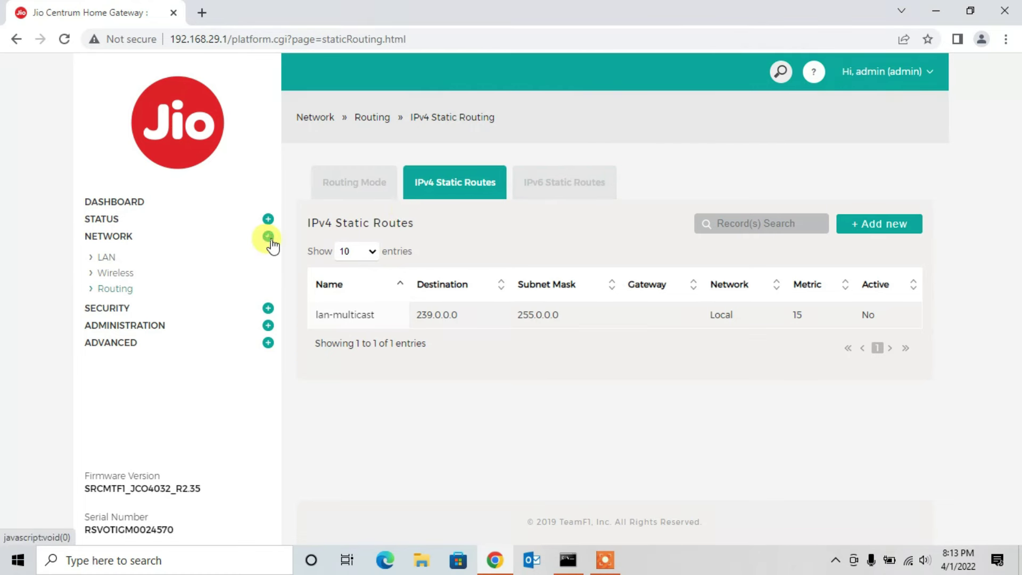
pyautogui.click(268, 255)
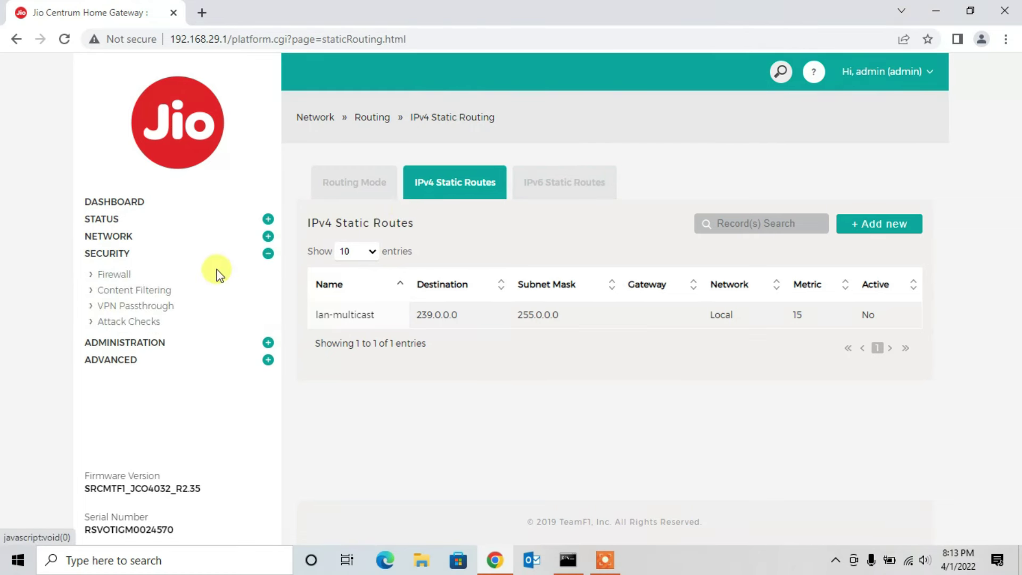
pyautogui.click(125, 275)
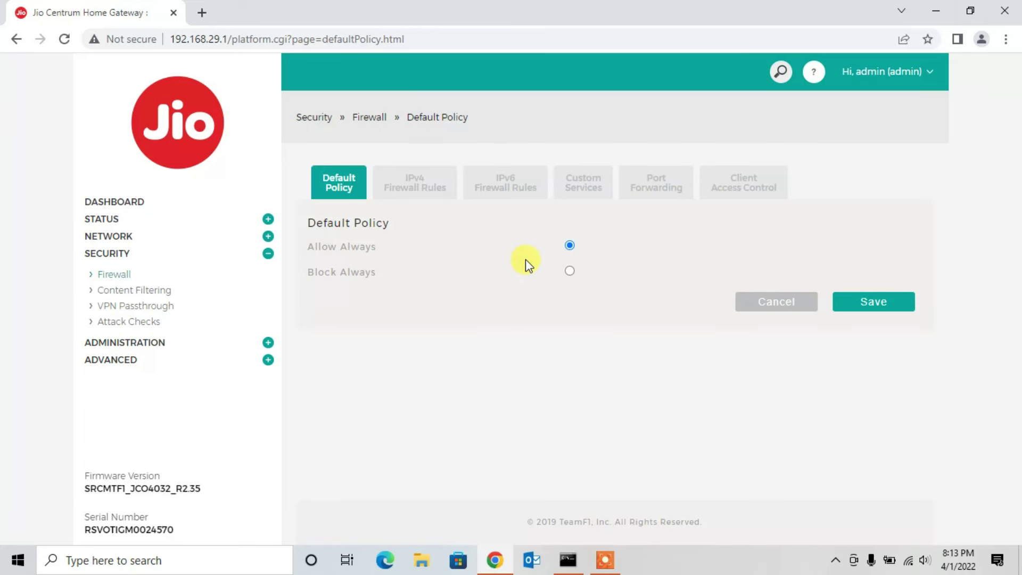
pyautogui.click(407, 186)
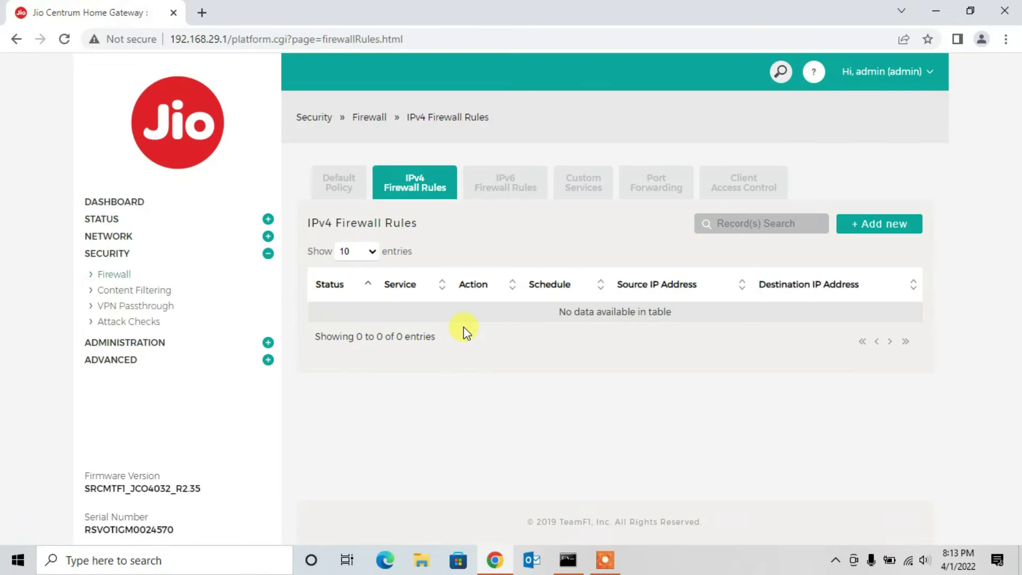
# Step: Preview a new IPv4 firewall rule (service ANY, action Block Always) and close it unsaved
pyautogui.click(905, 228)
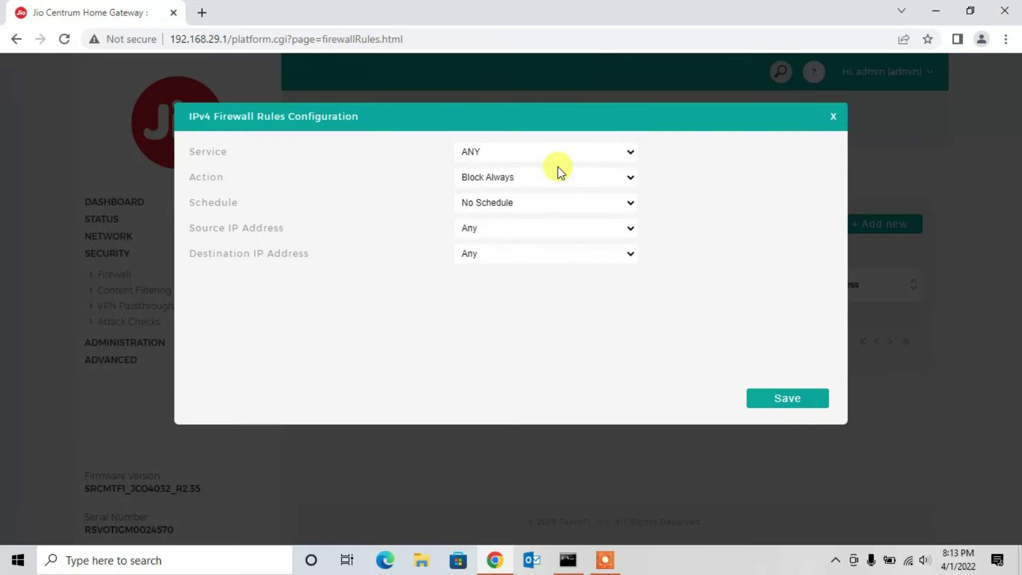
pyautogui.click(586, 157)
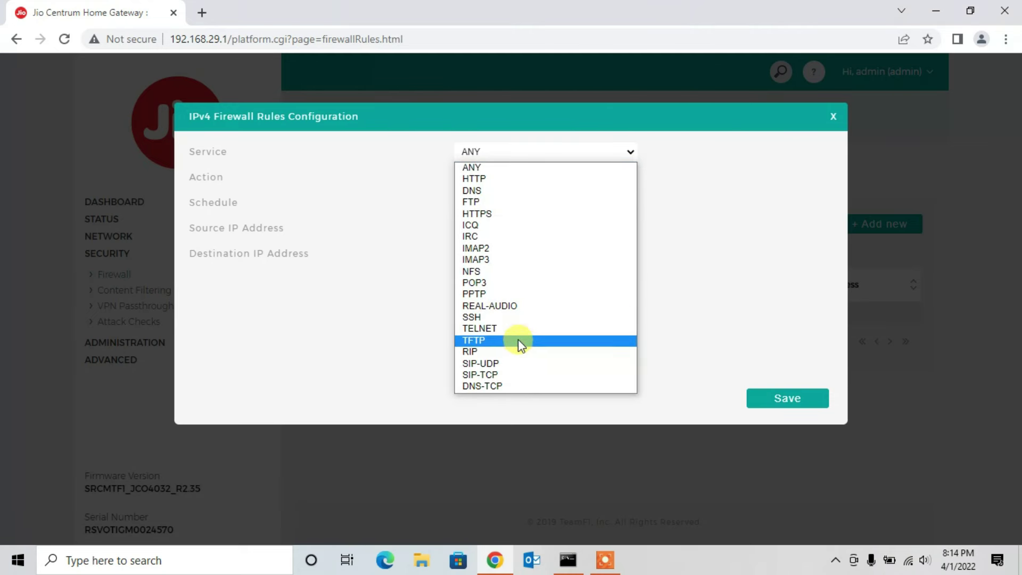
pyautogui.click(534, 168)
pyautogui.click(532, 177)
pyautogui.click(533, 179)
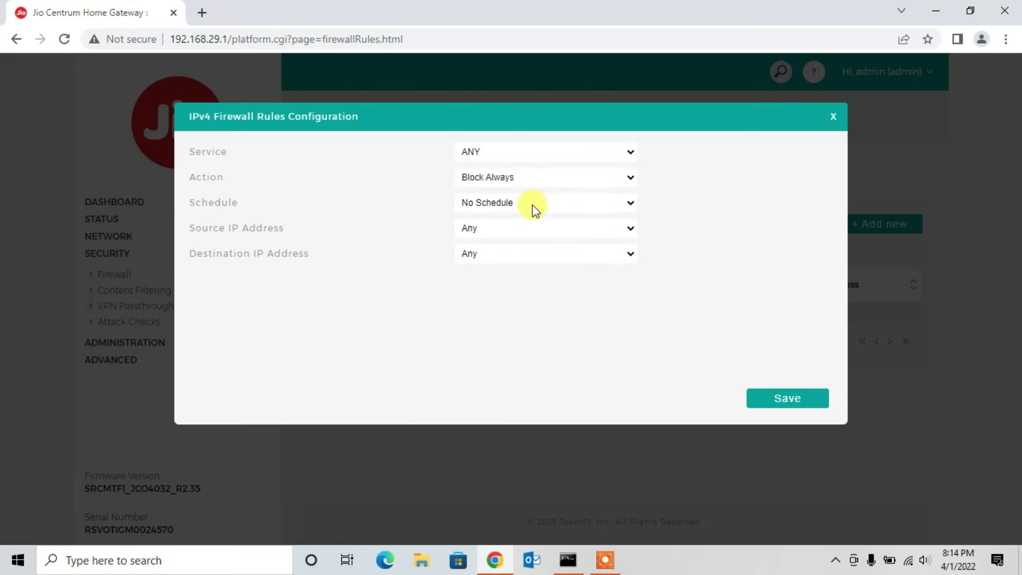
pyautogui.click(835, 122)
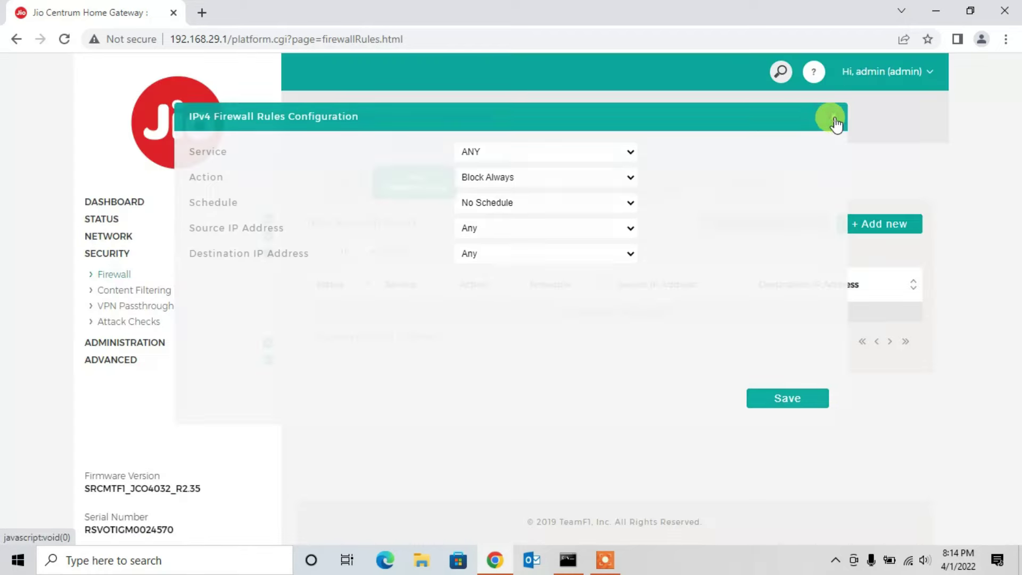
pyautogui.click(139, 296)
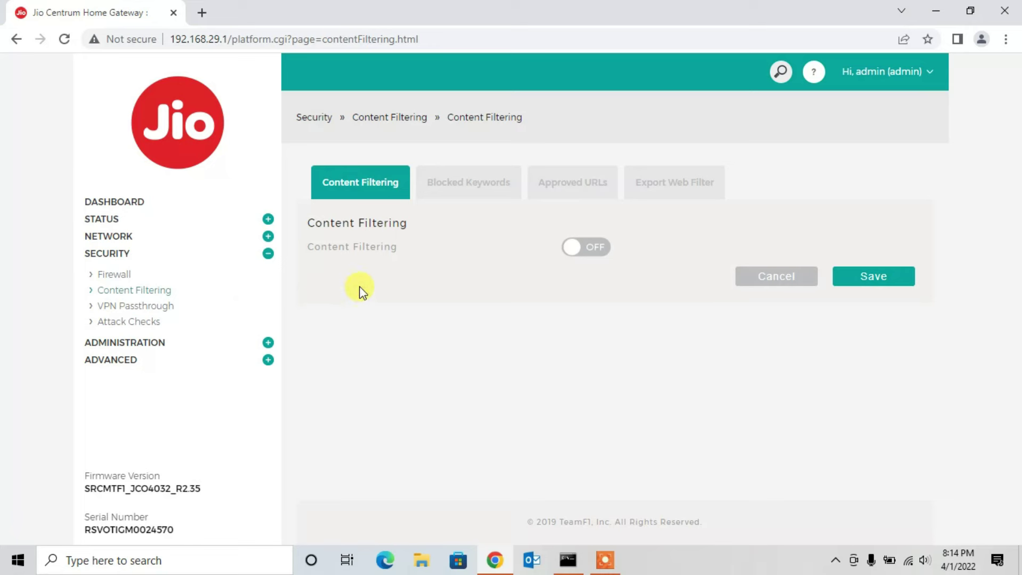
# Step: Turn Content Filtering on, save it, and show the empty Blocked Keywords list
pyautogui.click(589, 257)
pyautogui.click(883, 283)
pyautogui.click(466, 228)
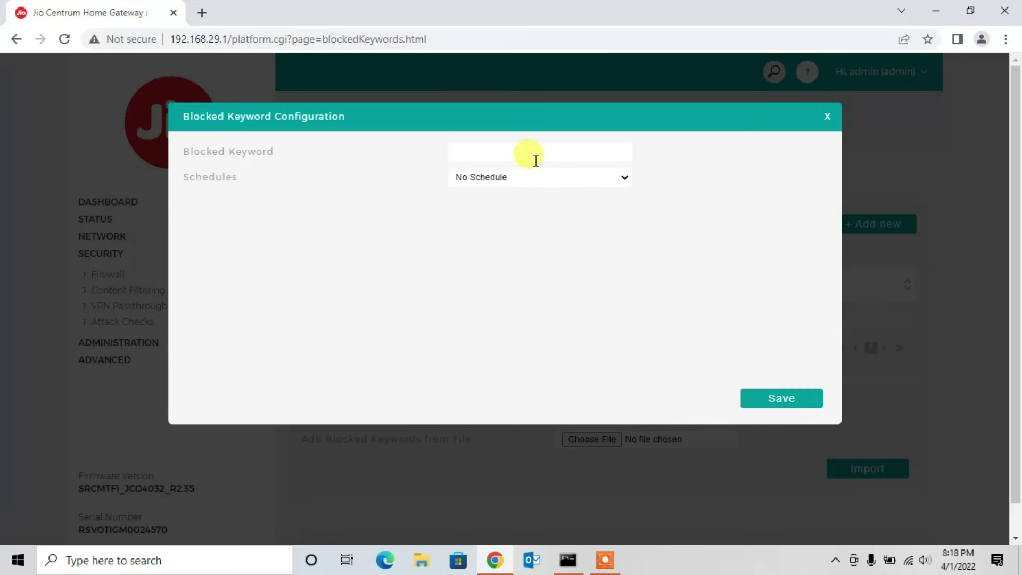
# Step: Add 'facebook' as a blocked keyword
pyautogui.click(533, 154)
pyautogui.write('facebook')
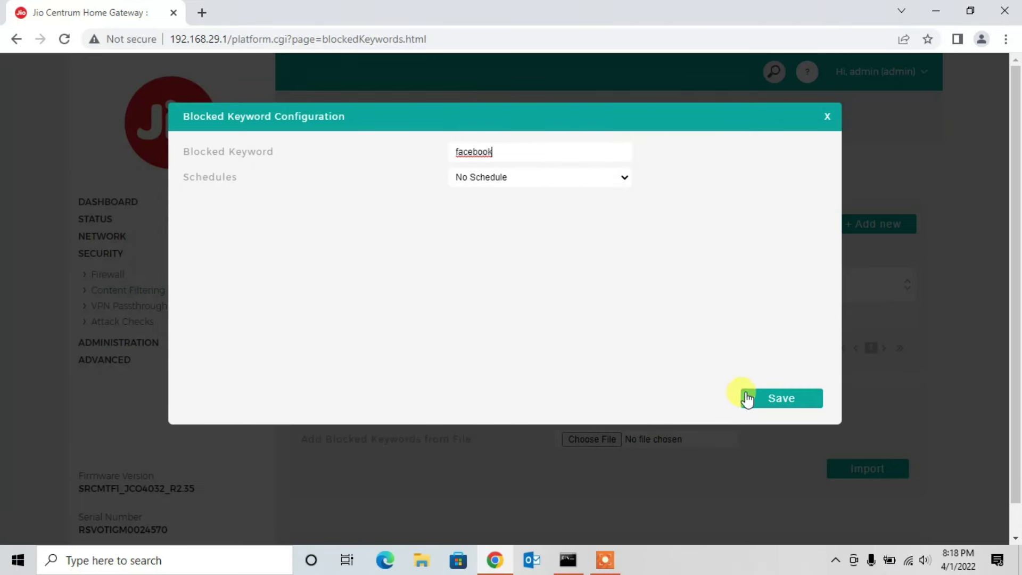
pyautogui.click(757, 399)
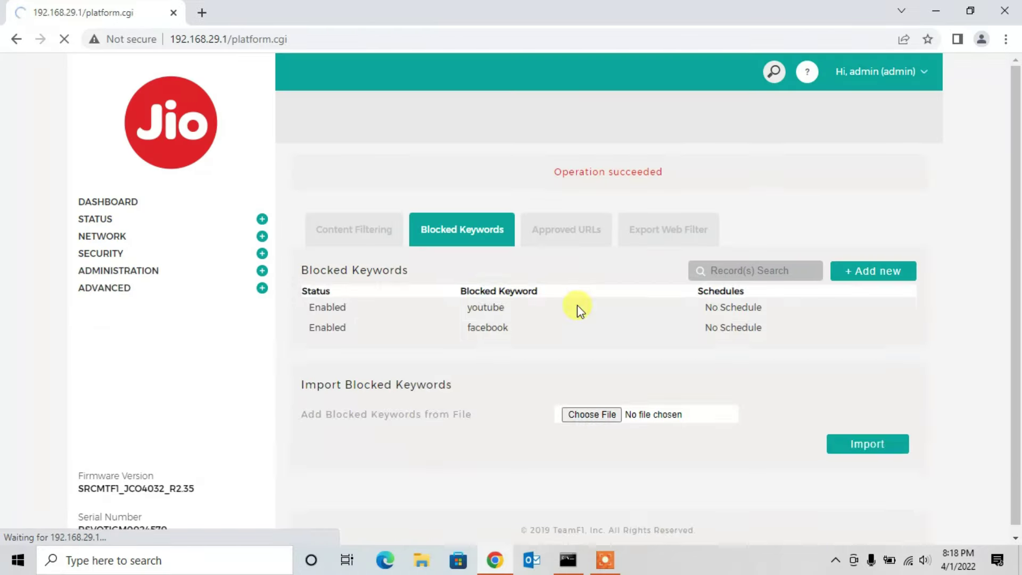
# Step: Load facebook.com in a new tab and confirm it can't be reached
pyautogui.click(202, 12)
pyautogui.write('faceboo')
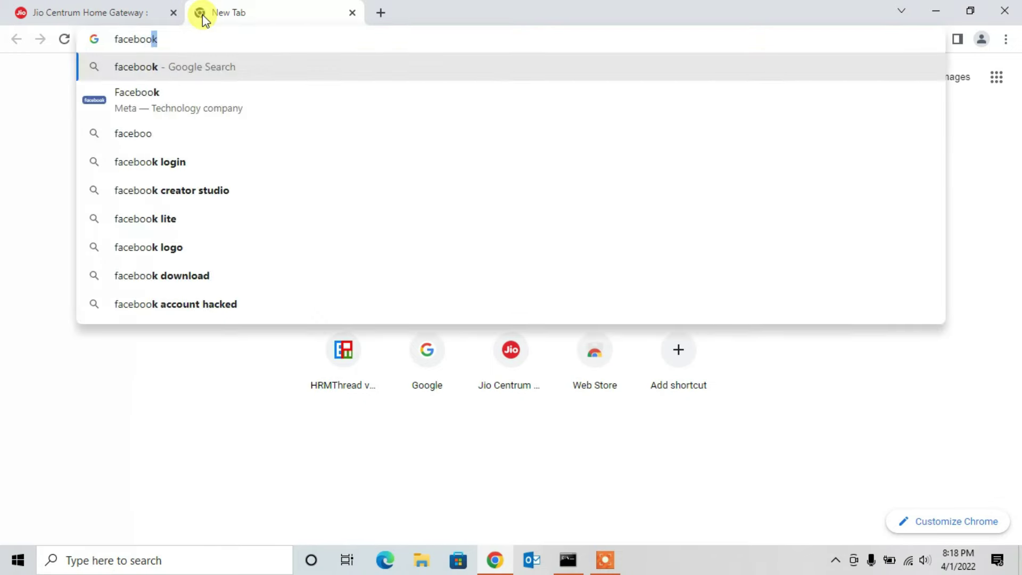
pyautogui.press('Return')
pyautogui.click(190, 220)
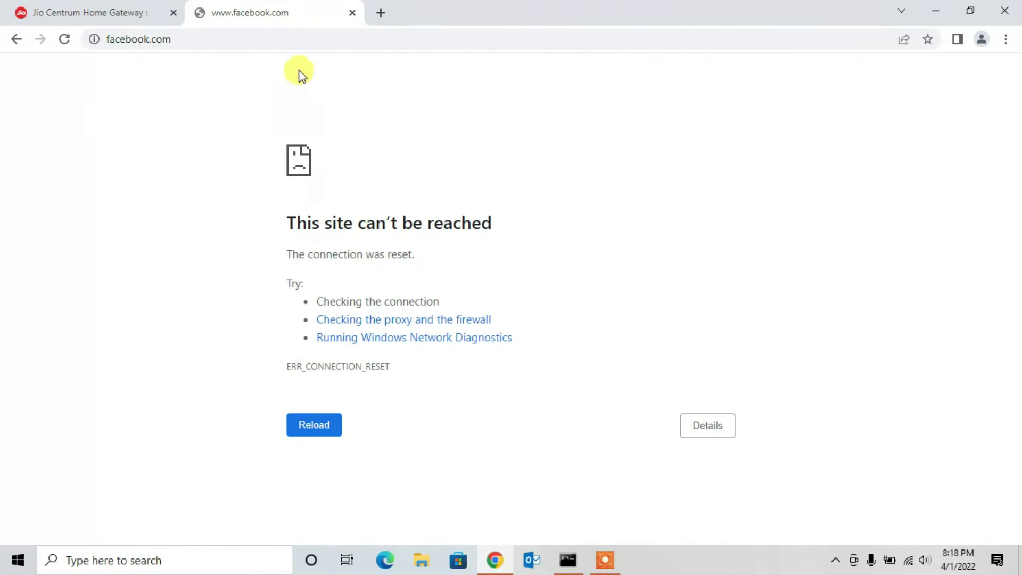
pyautogui.click(304, 46)
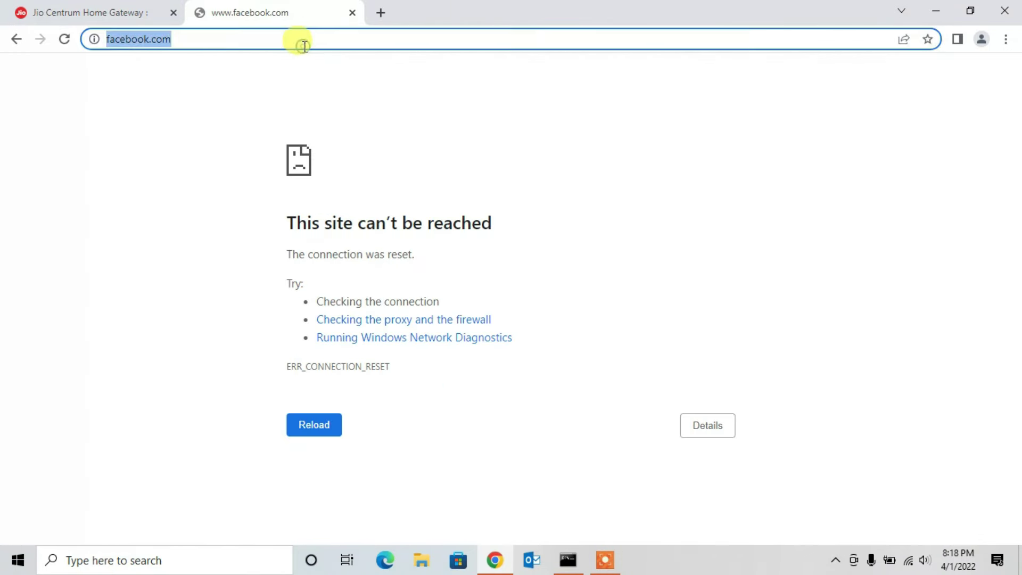
pyautogui.press('Return')
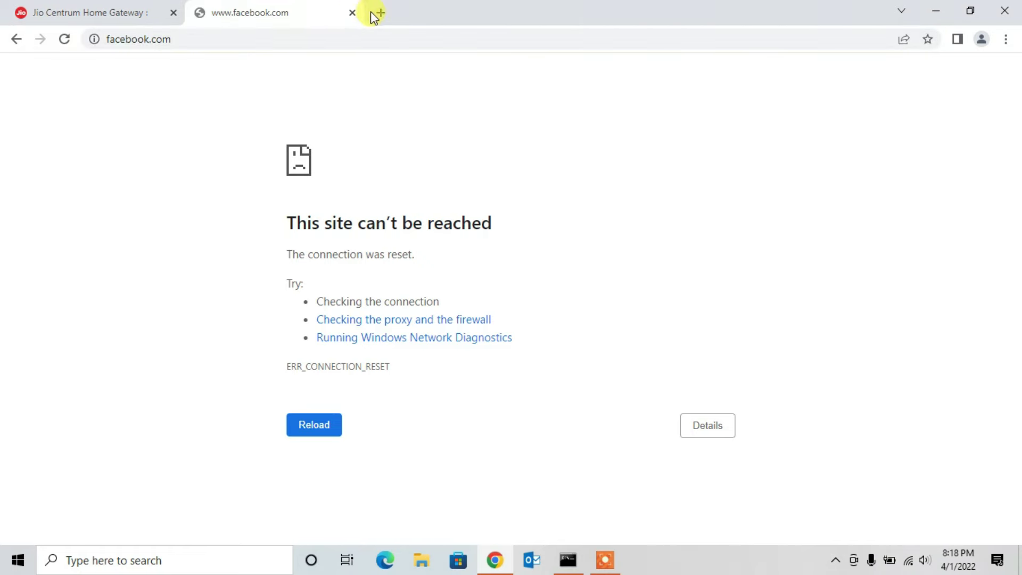
pyautogui.click(49, 21)
pyautogui.click(554, 237)
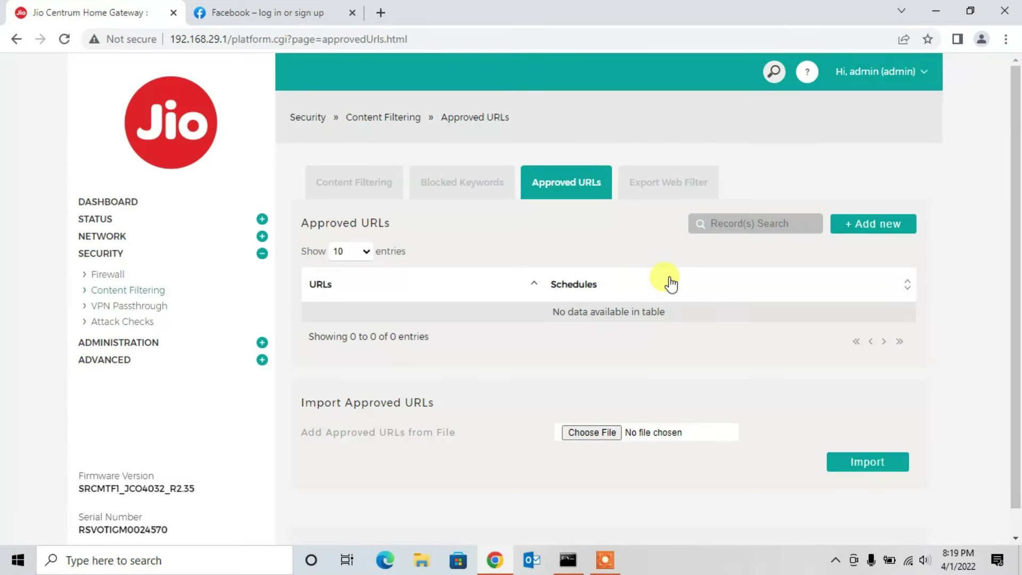
pyautogui.click(867, 235)
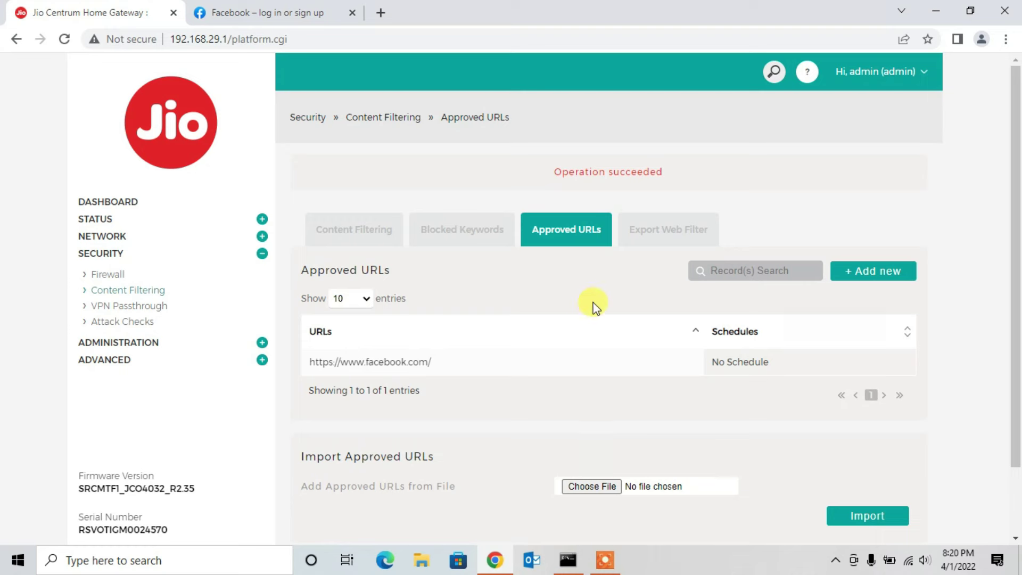
pyautogui.click(650, 241)
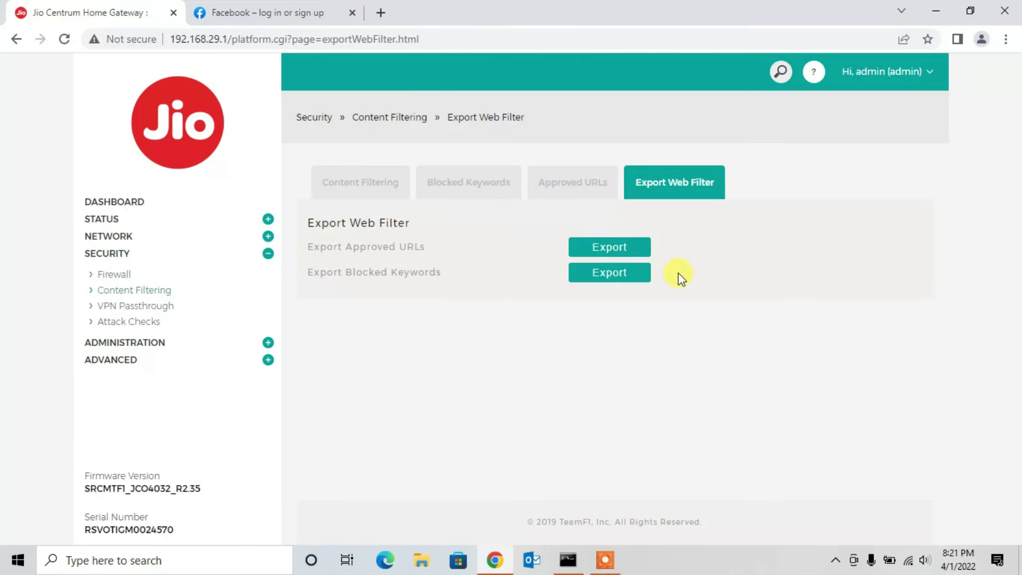
pyautogui.click(585, 195)
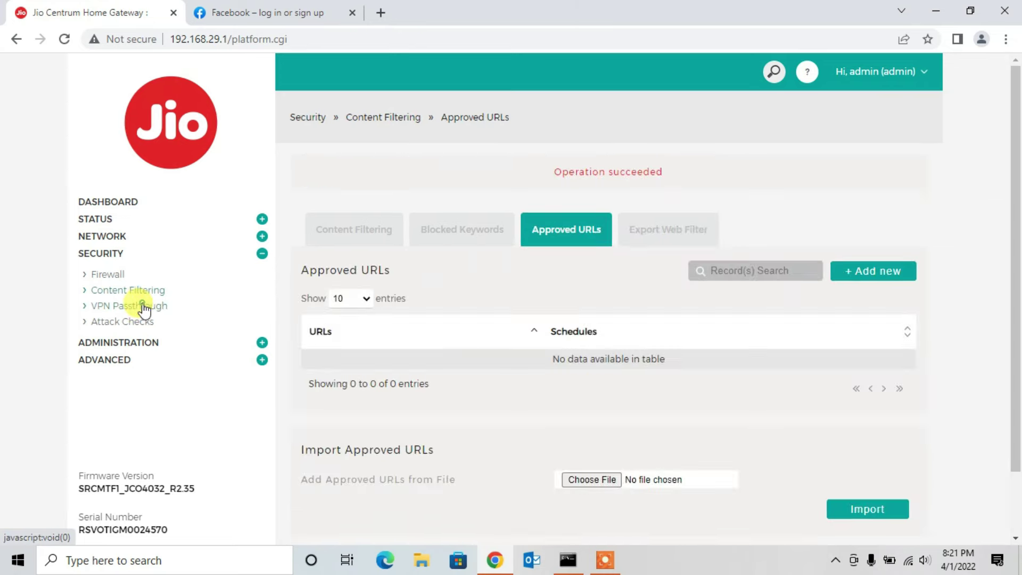
# Step: Review VPN Passthrough and Attack Checks, then open the Administration > Users list
pyautogui.click(142, 306)
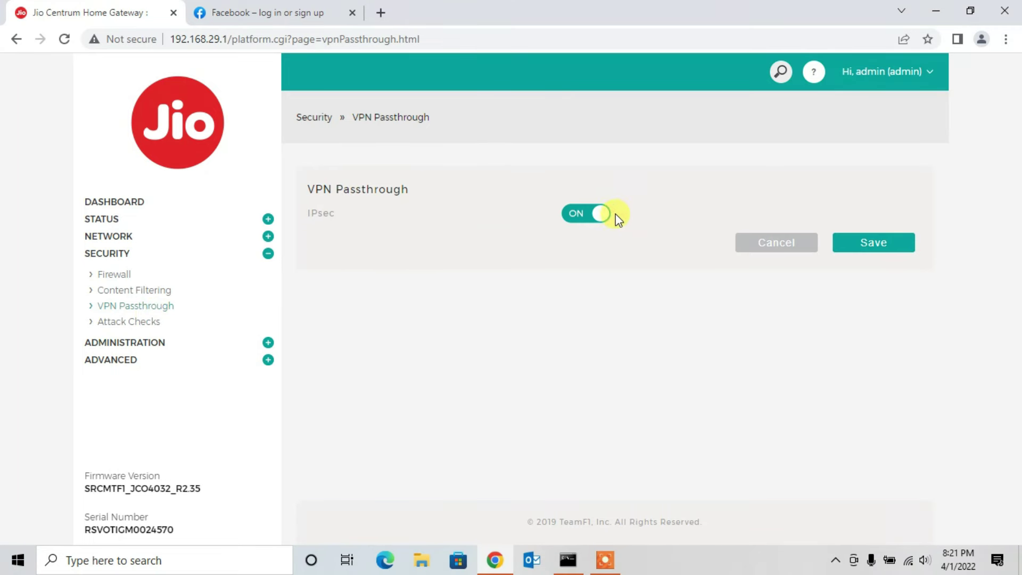
pyautogui.click(141, 329)
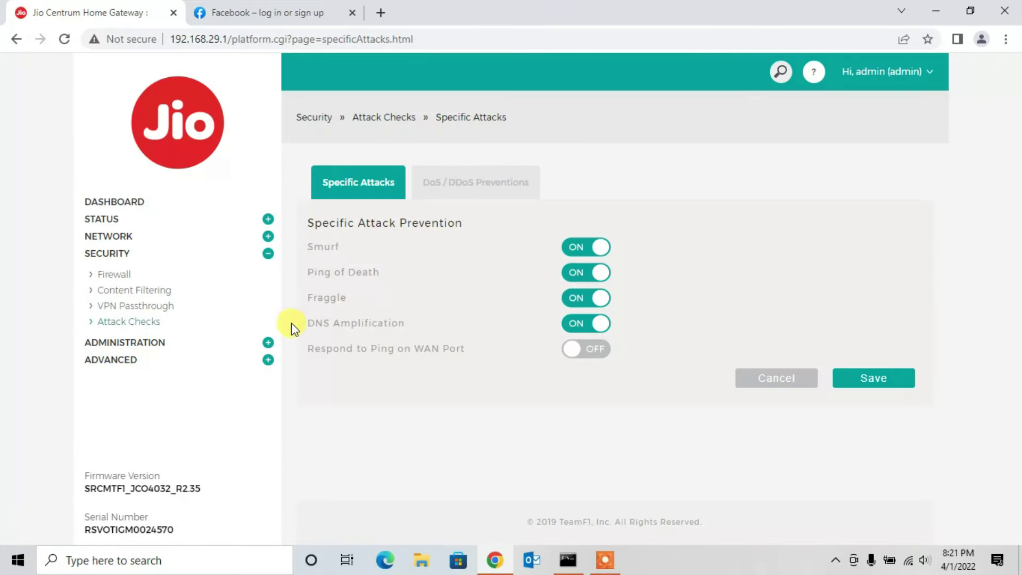
pyautogui.click(170, 340)
pyautogui.click(107, 290)
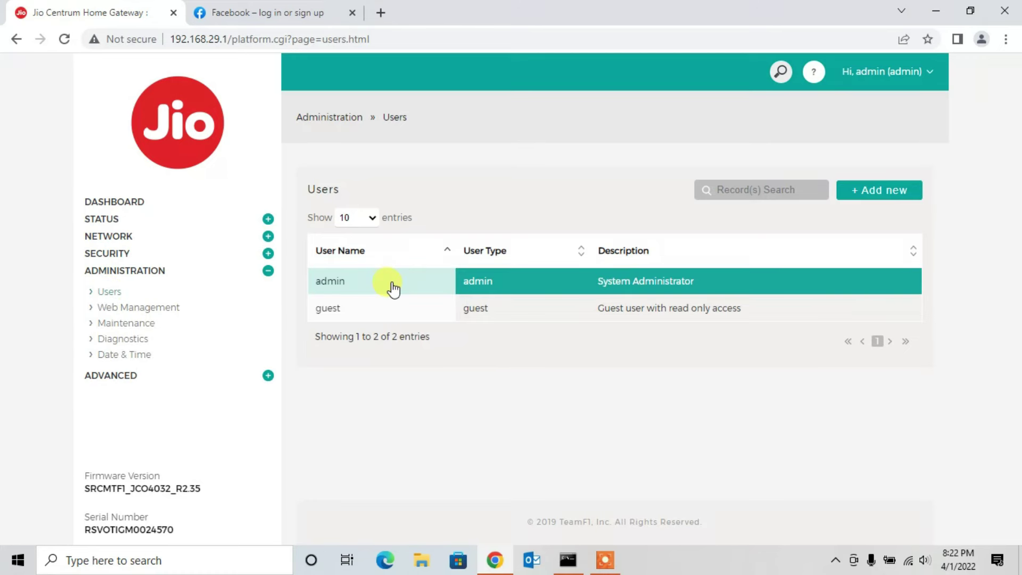
# Step: Inspect the Edit/Delete options for the admin and guest users, then zoom the page to 90%
pyautogui.click(494, 283)
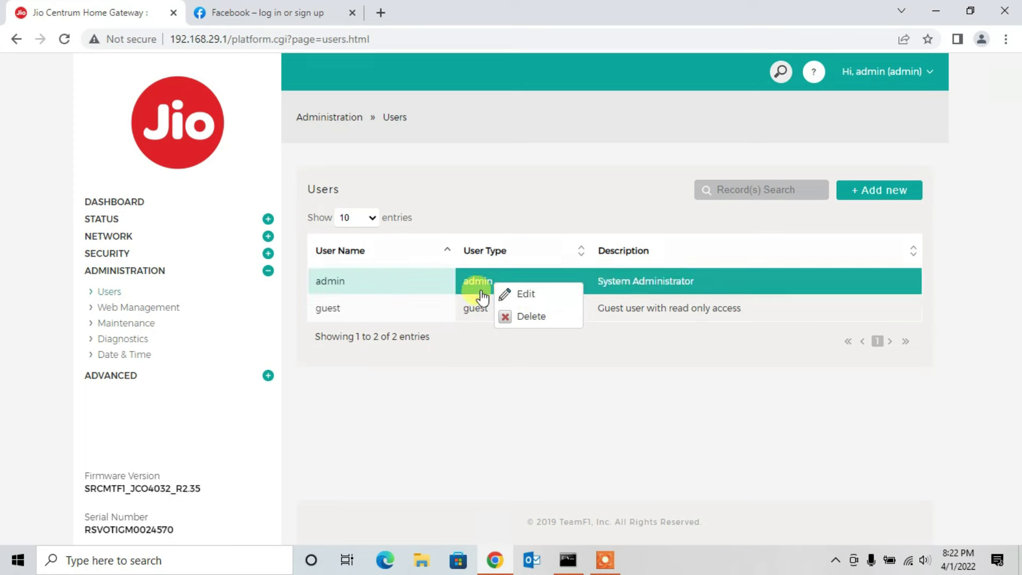
pyautogui.click(456, 309)
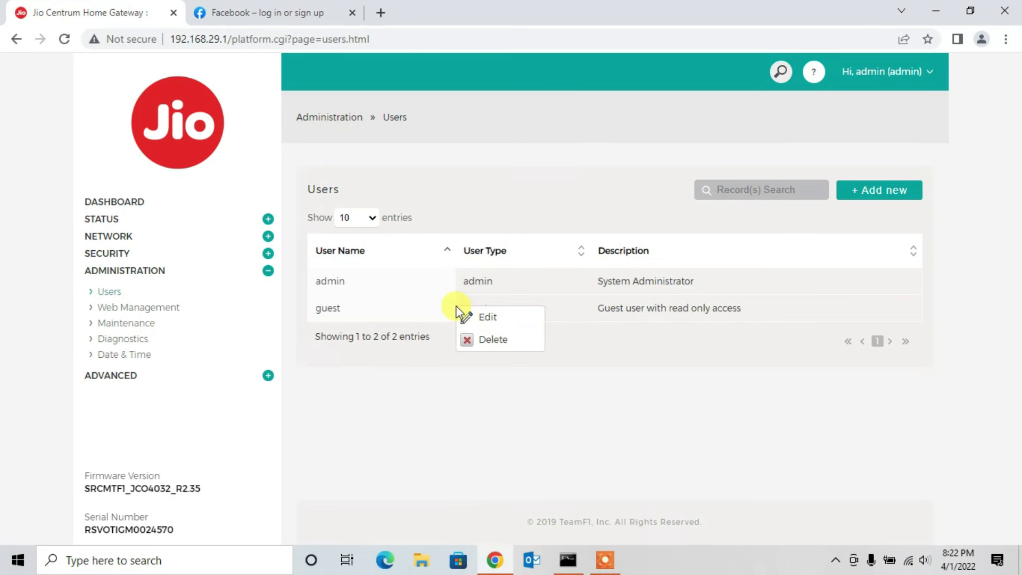
pyautogui.doubleClick(457, 309)
pyautogui.click(426, 314)
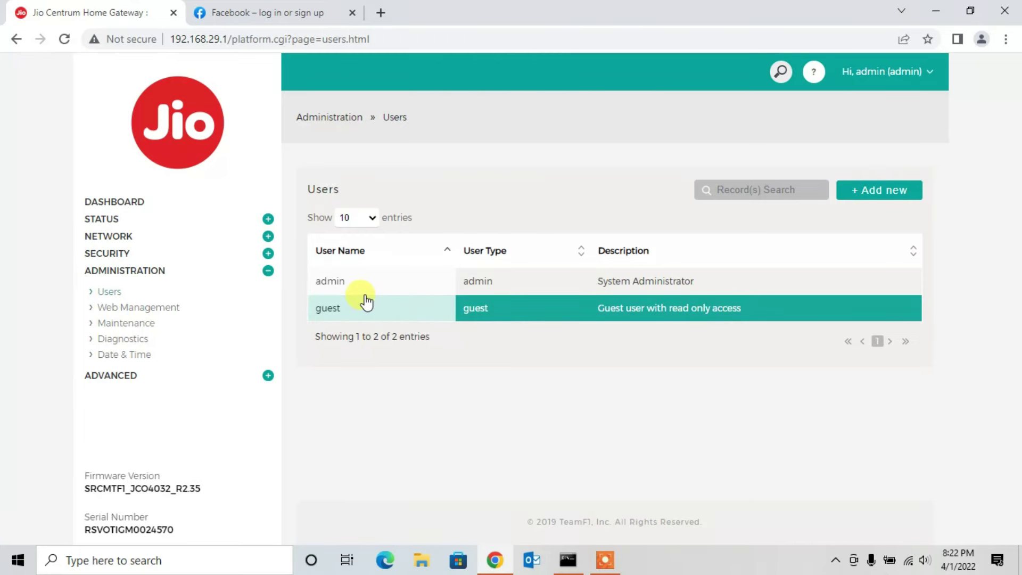
pyautogui.hotkey('ctrl', '-')
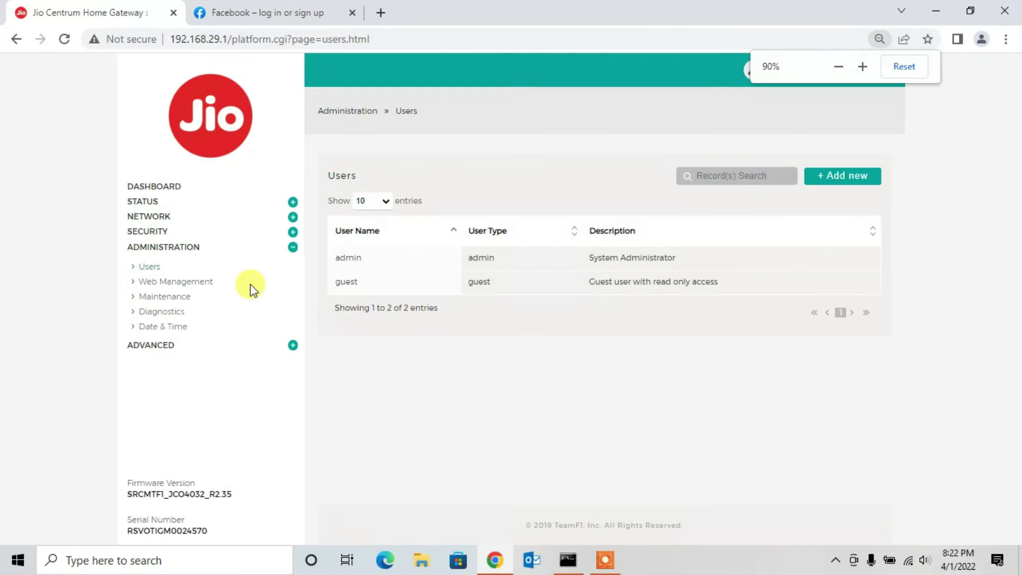
# Step: Review the Web Management and Maintenance backup/restore pages, ending on the Diagnostics tools page
pyautogui.click(200, 283)
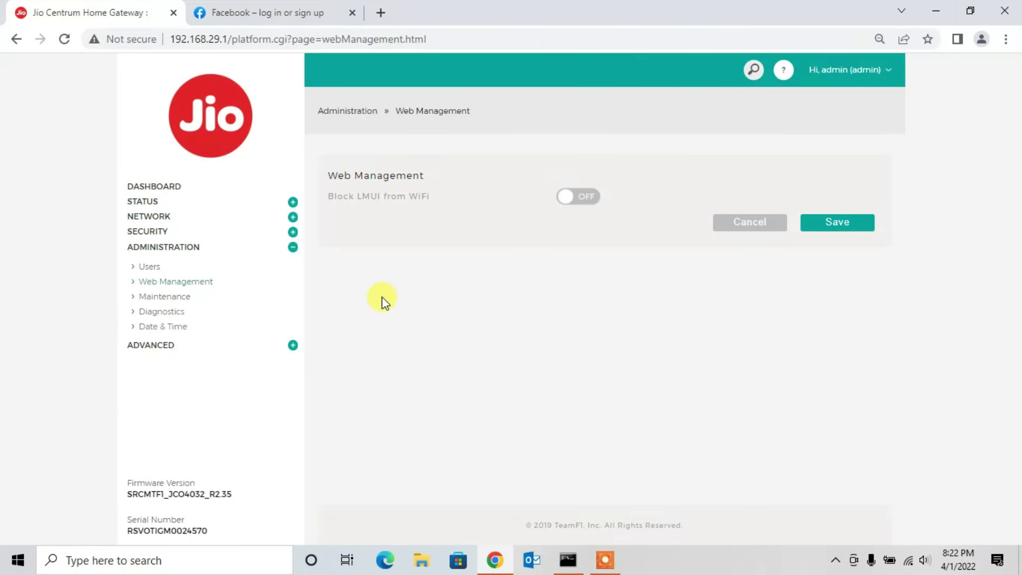
pyautogui.click(154, 297)
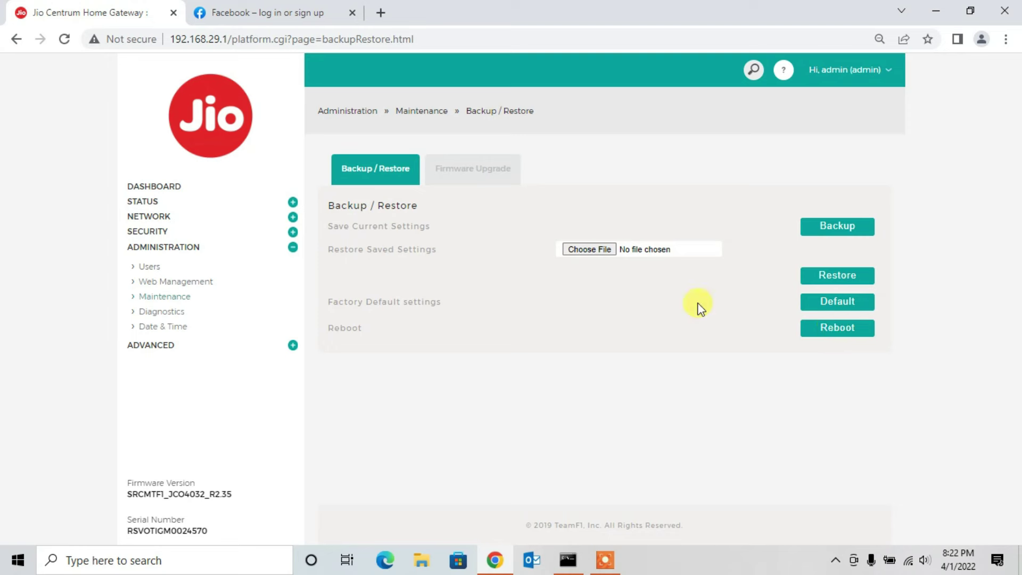
pyautogui.click(173, 308)
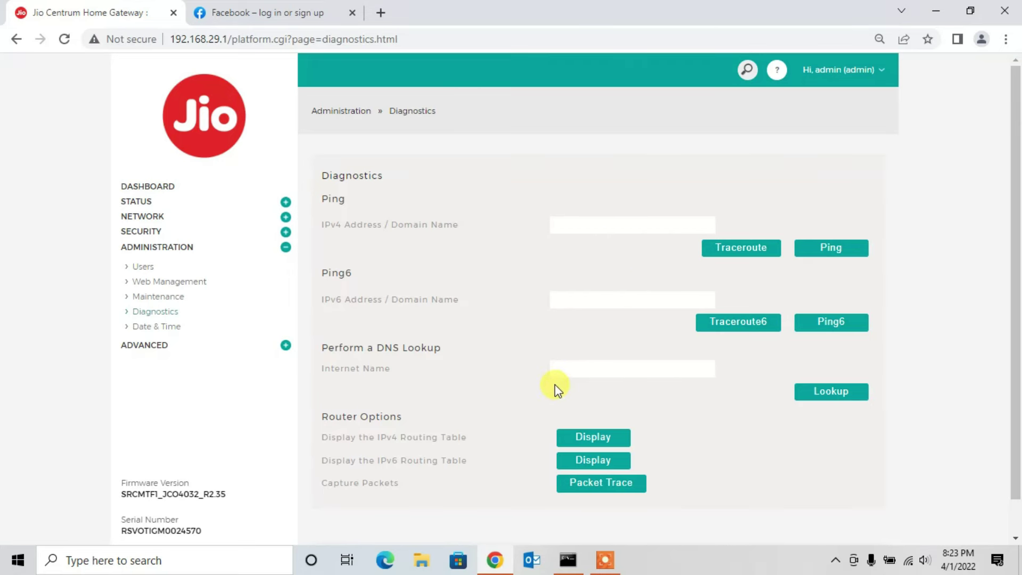
# Step: Display the IPv4 routing table, then bring up the SM Infotech channel's uploaded videos
pyautogui.click(591, 438)
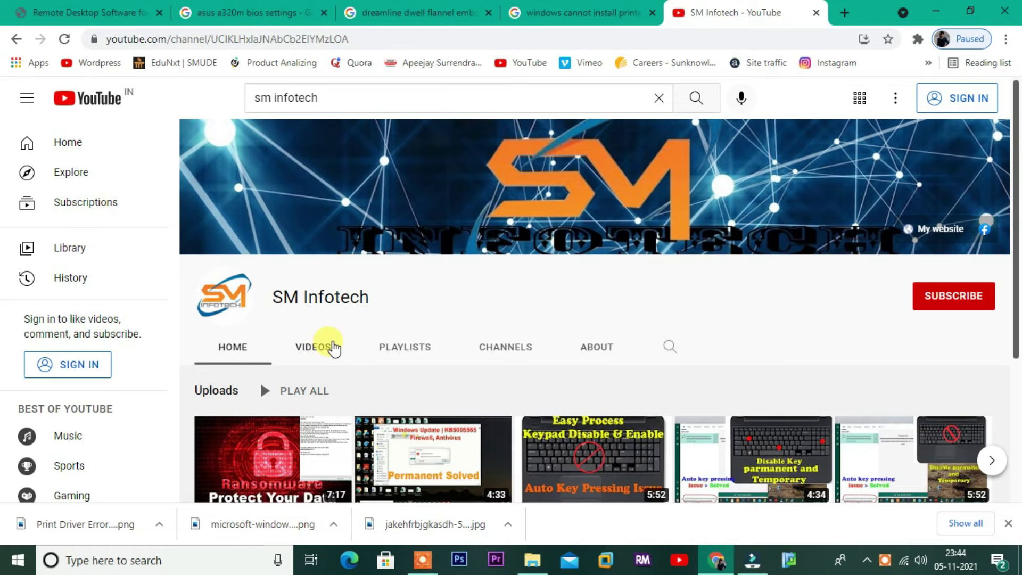
pyautogui.click(329, 347)
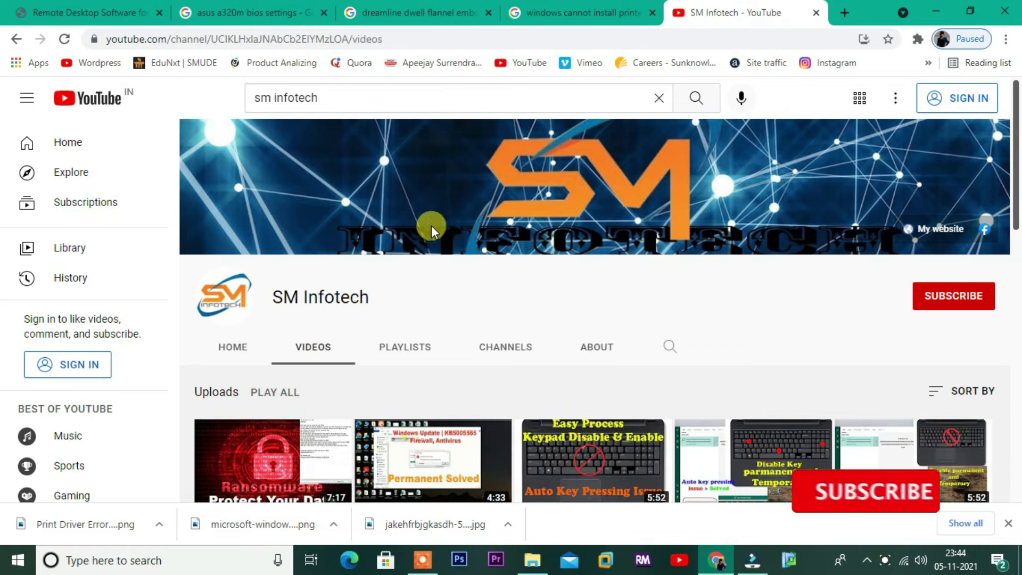
# Step: Open the SM Infotech channel's linked website from the My website banner
pyautogui.scroll(-4, 432, 225)
pyautogui.scroll(-8, 570, 327)
pyautogui.scroll(8, 293, 312)
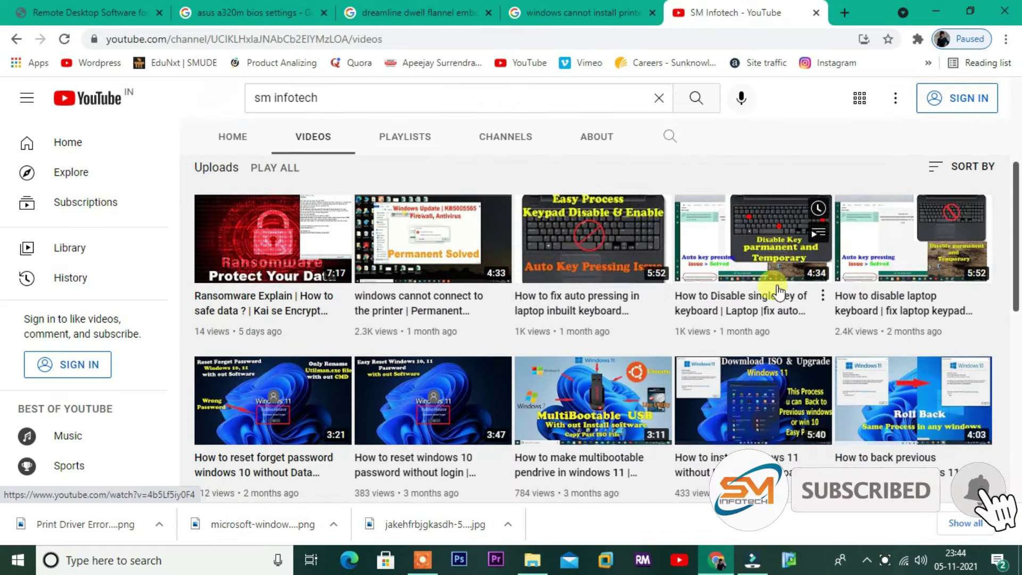
pyautogui.scroll(4, 945, 215)
pyautogui.click(918, 228)
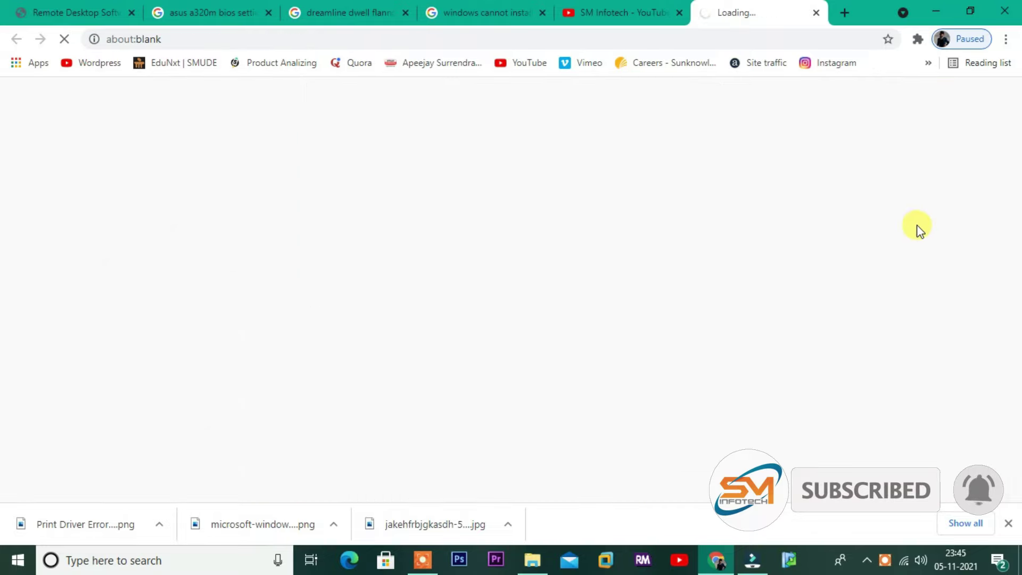
# Step: Browse the sminfotechit.business.site page, then return to the YouTube Videos tab
pyautogui.scroll(-10, 523, 269)
pyautogui.scroll(2, 707, 159)
pyautogui.scroll(-4, 676, 334)
pyautogui.scroll(10, 717, 151)
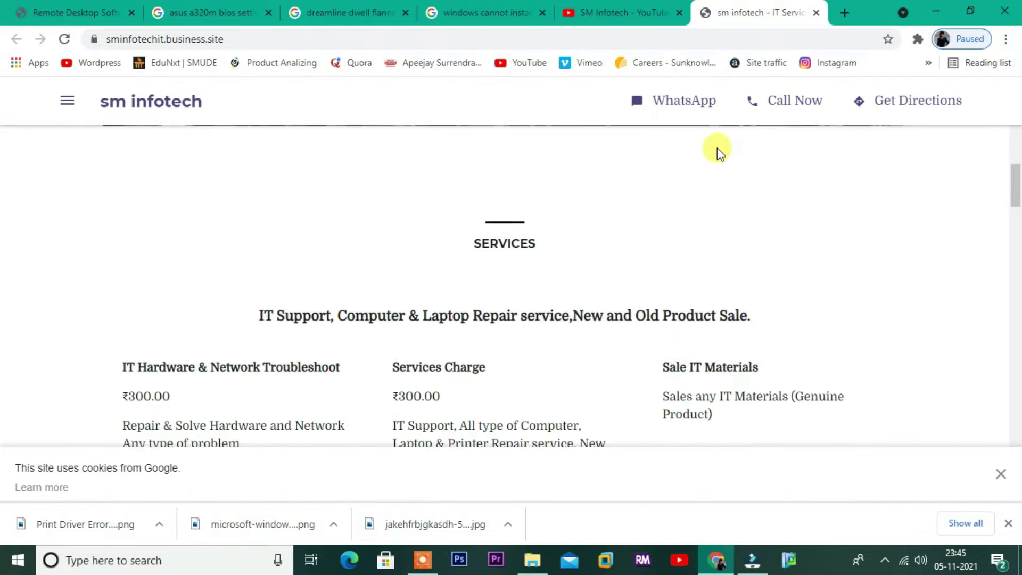
pyautogui.scroll(-15, 349, 279)
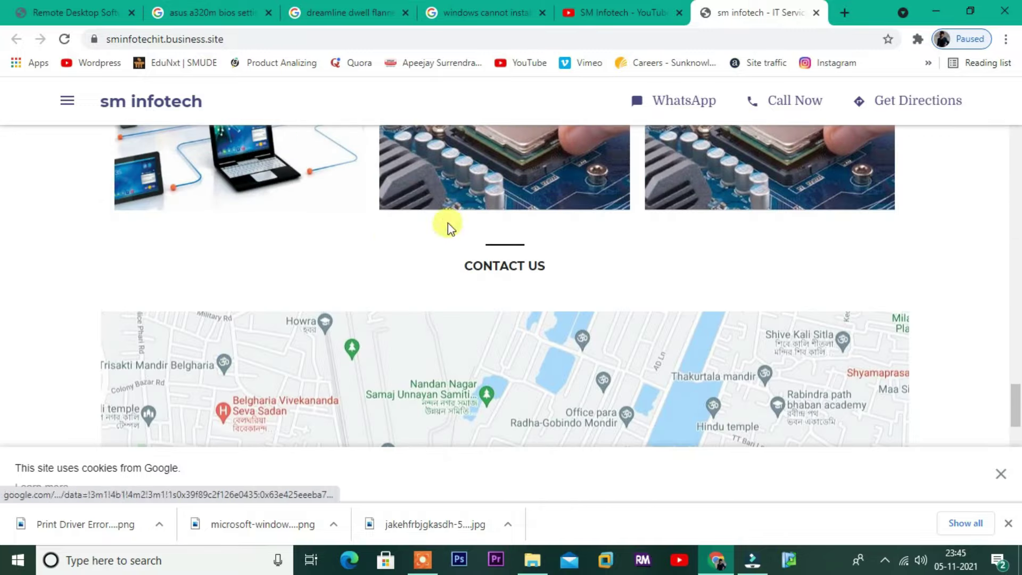
pyautogui.click(617, 12)
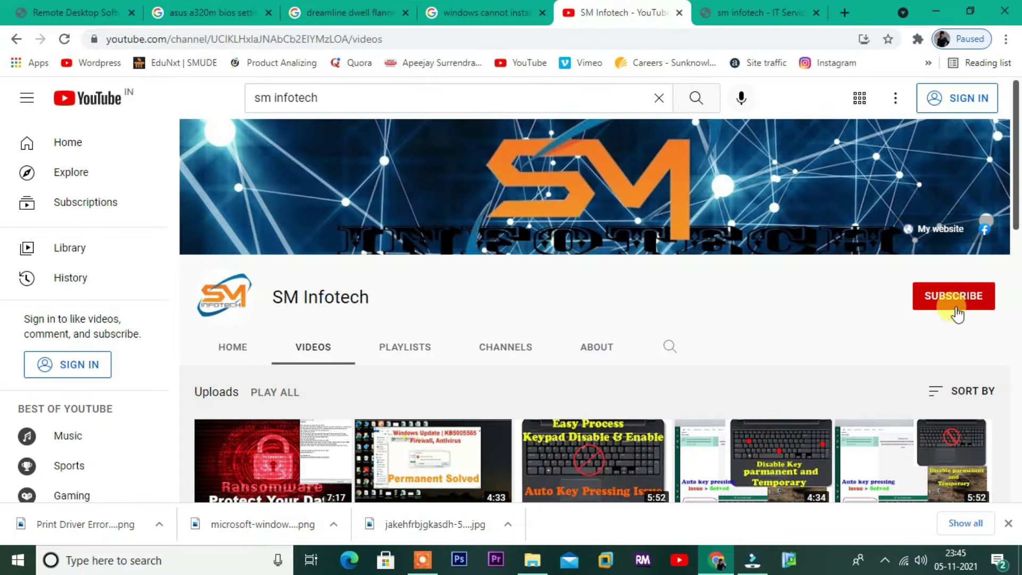